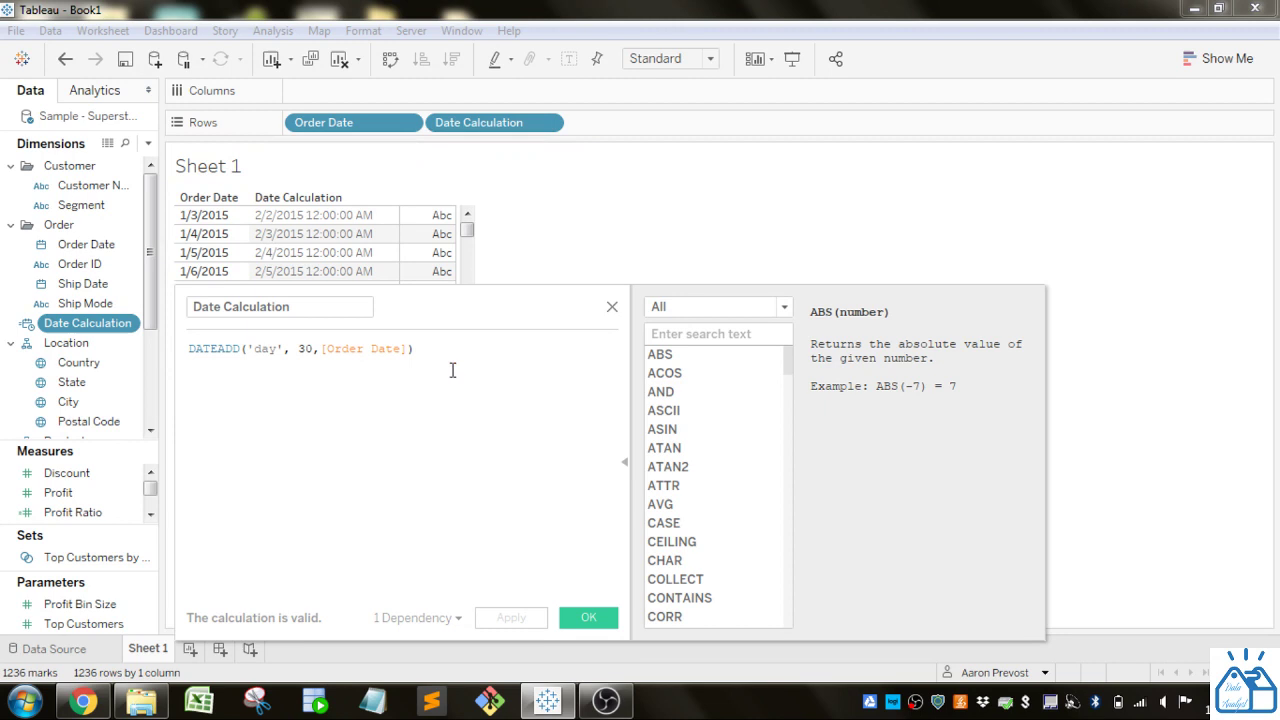
Step: Clear the old Date Calculation formula and toggle the function reference panel
{"action": "key", "text": "ctrl+a"}
{"action": "key", "text": "BackSpace"}
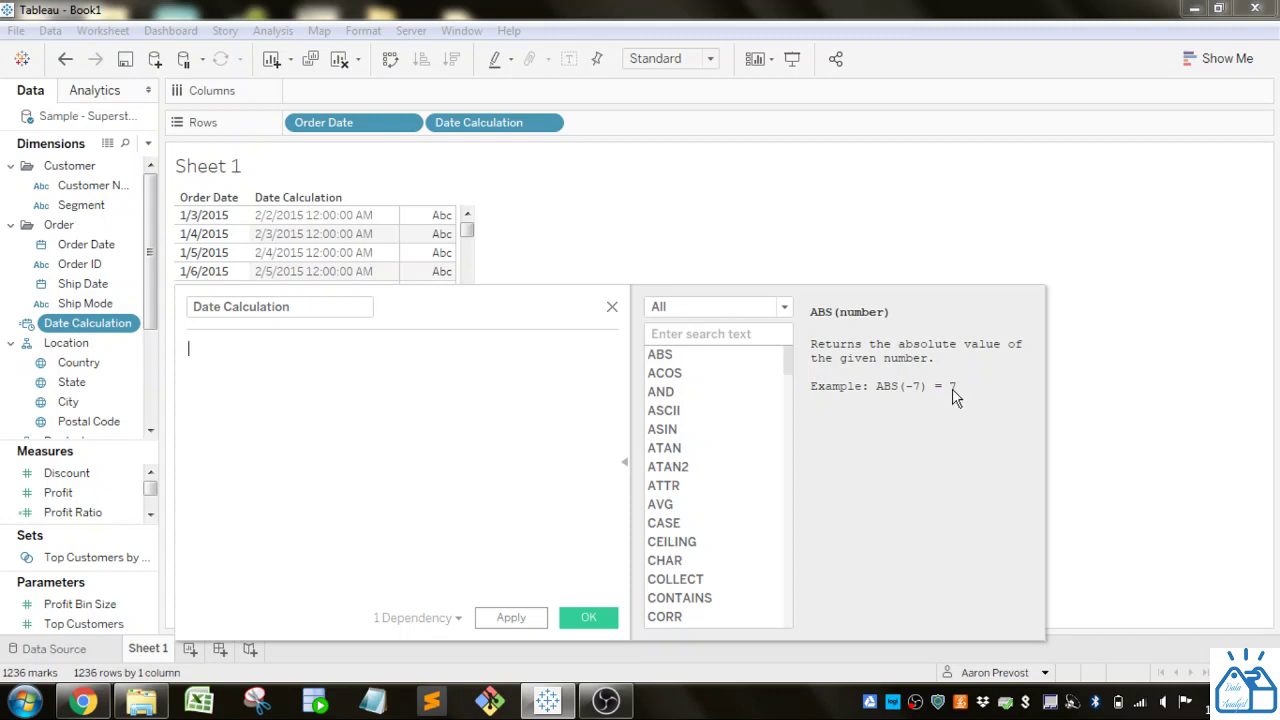
{"action": "left_click", "coordinate": [627, 466]}
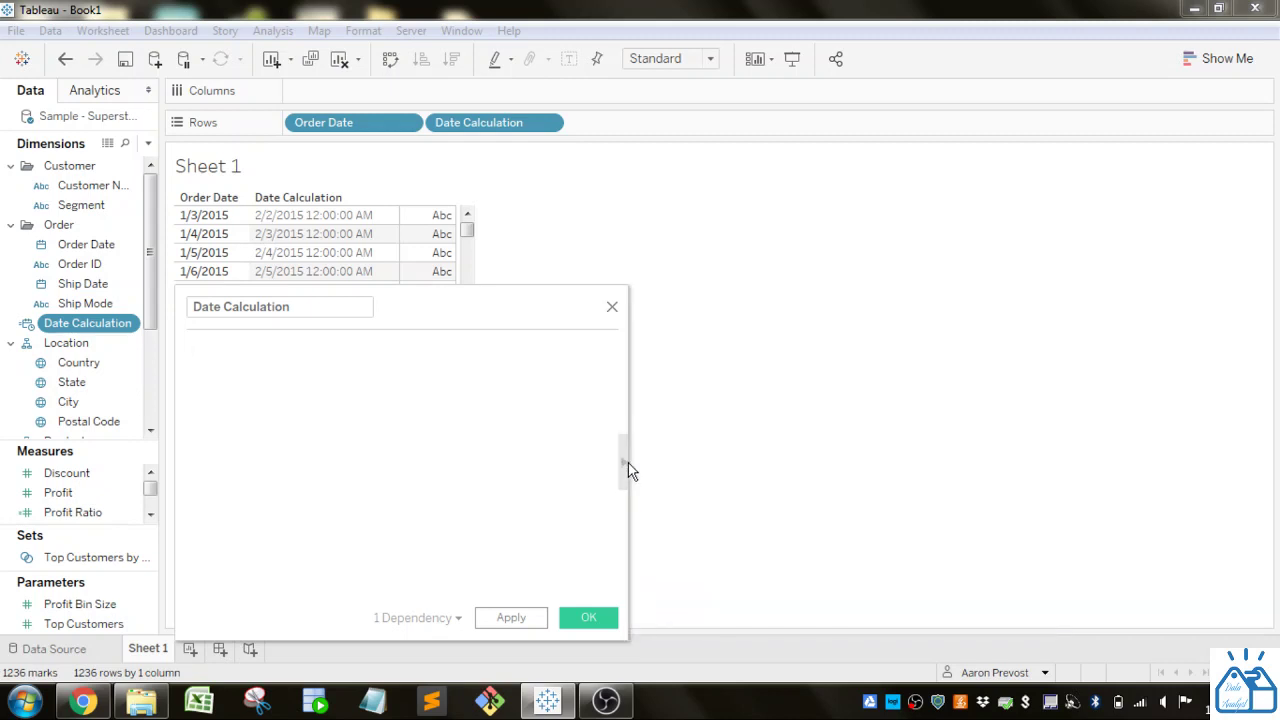
{"action": "left_click", "coordinate": [624, 466]}
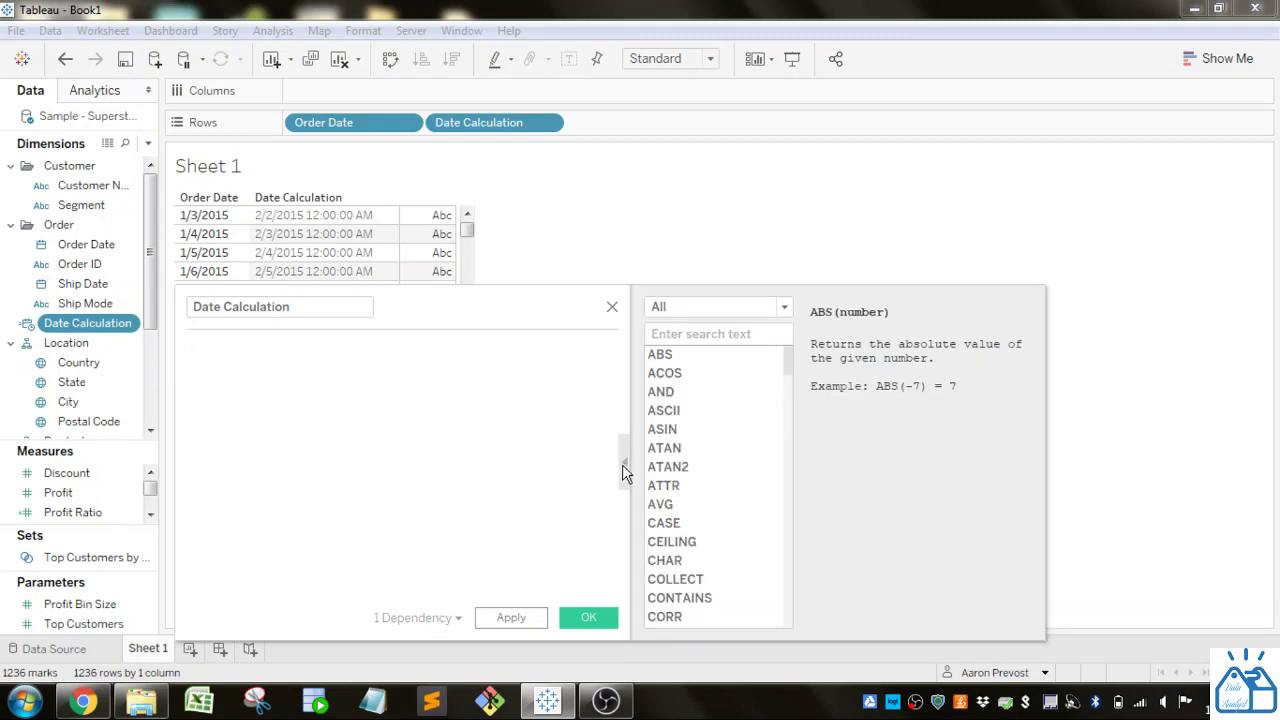
Step: Hide the Data pane and move the calculation editor up and to the right
{"action": "right_click", "coordinate": [108, 328]}
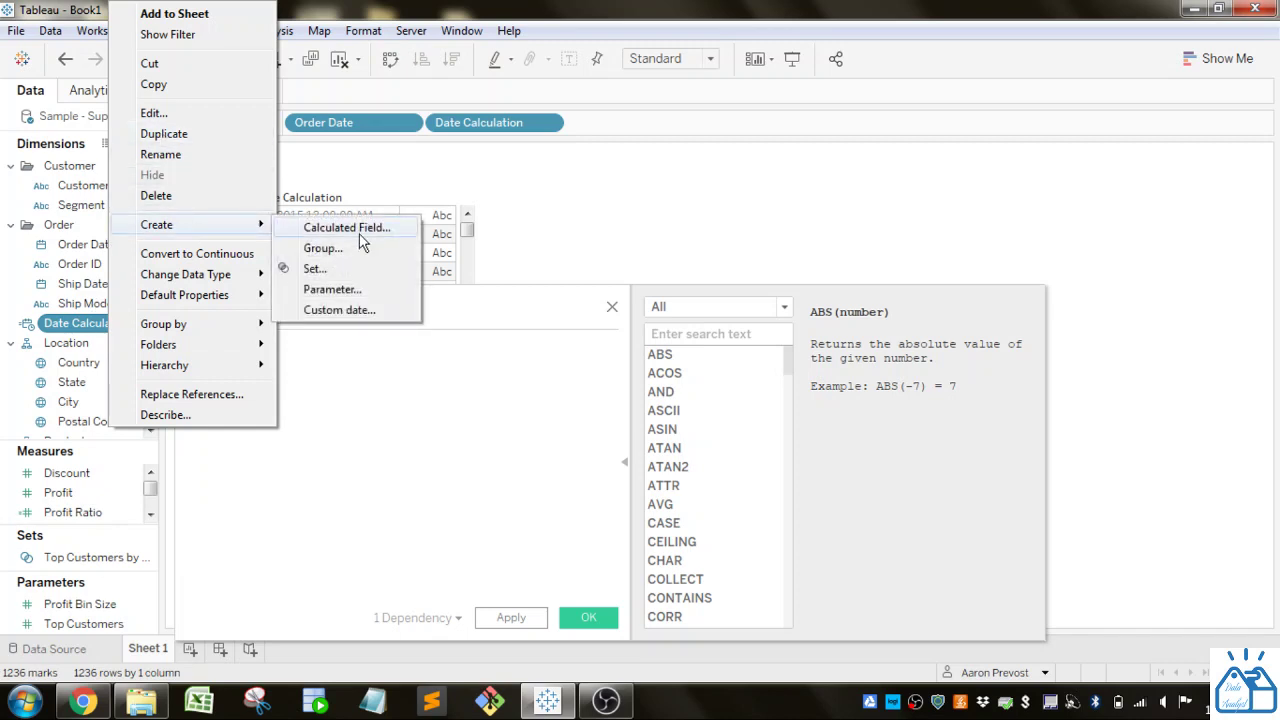
{"action": "left_click", "coordinate": [388, 476]}
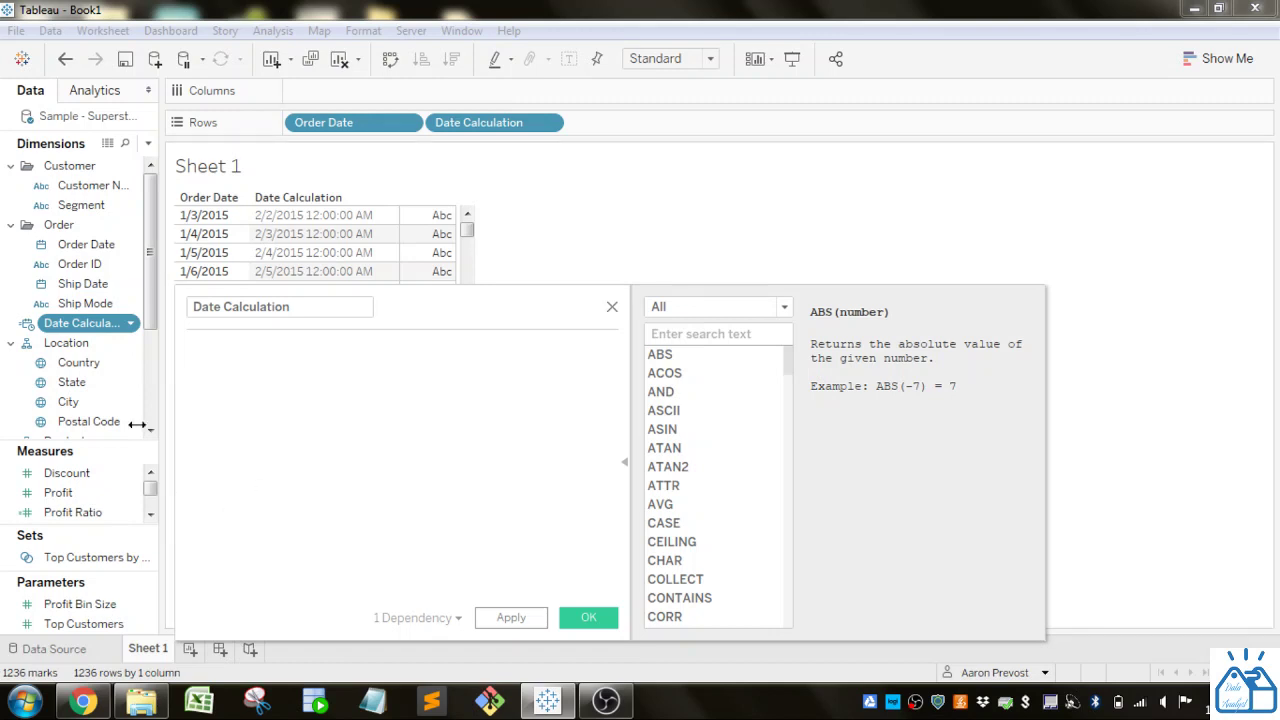
{"action": "left_click", "coordinate": [100, 323]}
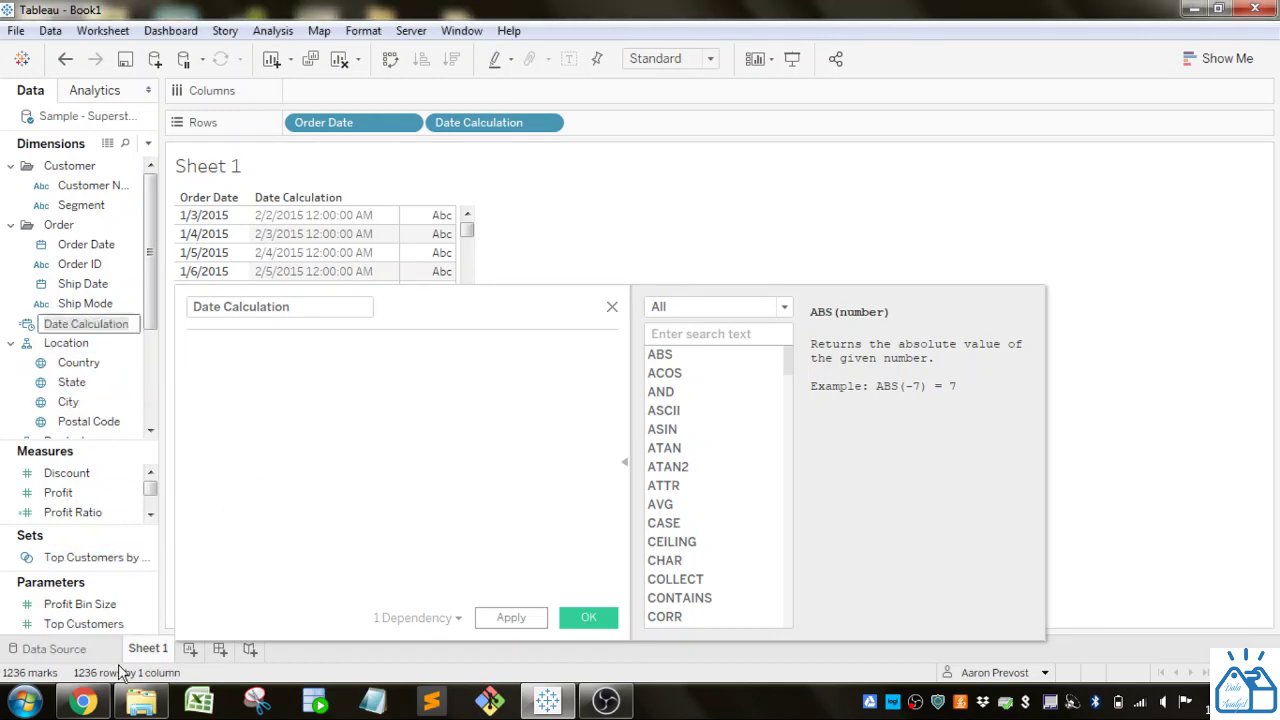
{"action": "left_click", "coordinate": [148, 91]}
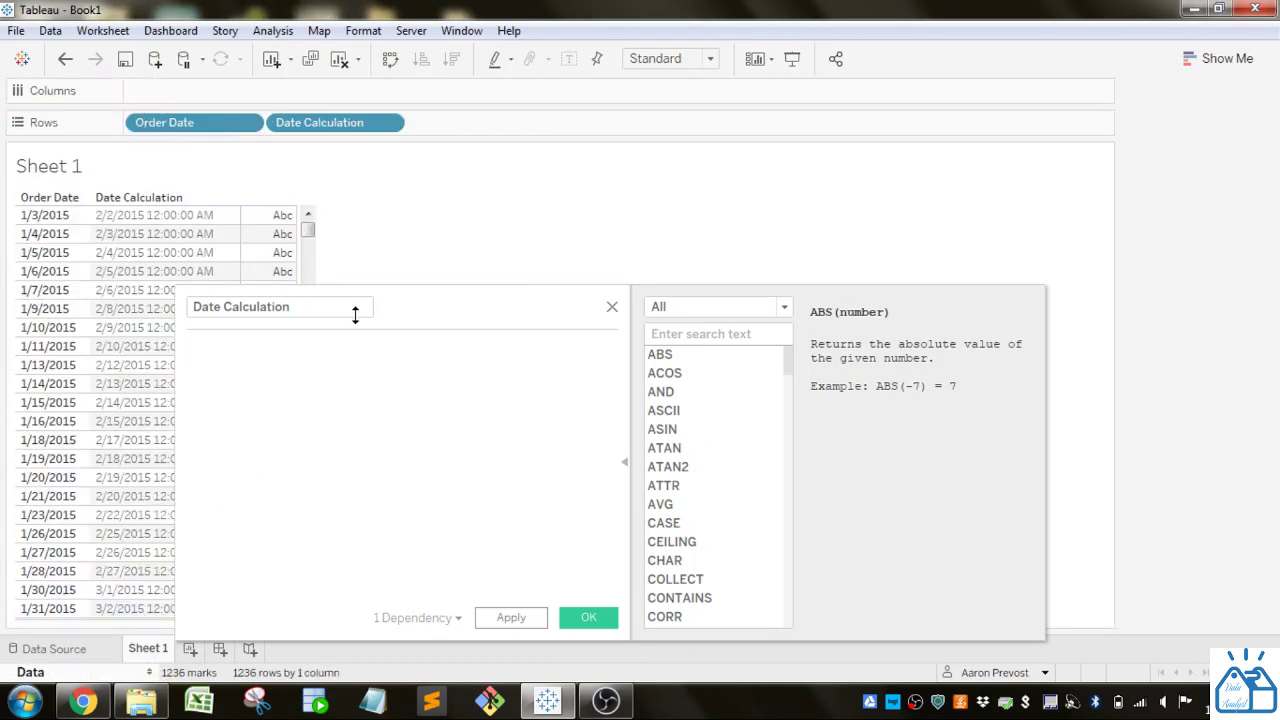
{"action": "left_click_drag", "start_coordinate": [420, 306], "coordinate": [609, 233]}
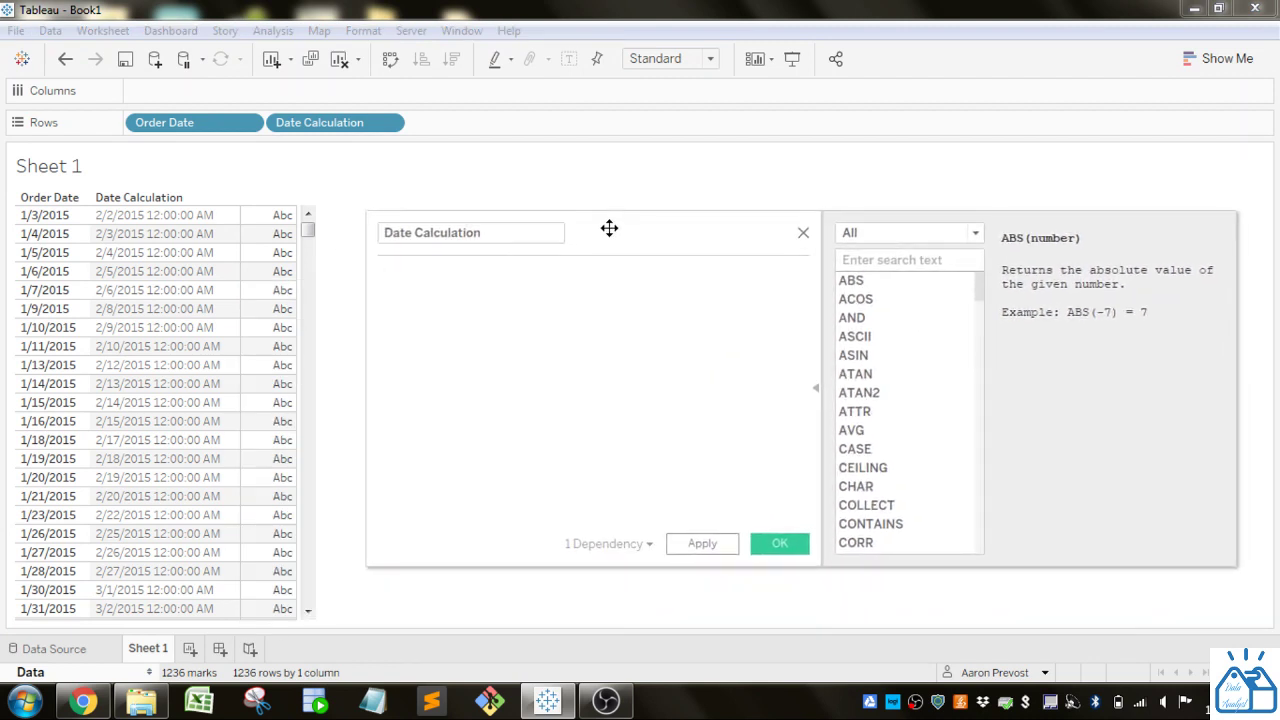
Step: Filter the function list to Date functions and place the caret in the formula editor
{"action": "left_click", "coordinate": [974, 234]}
{"action": "left_click", "coordinate": [945, 311]}
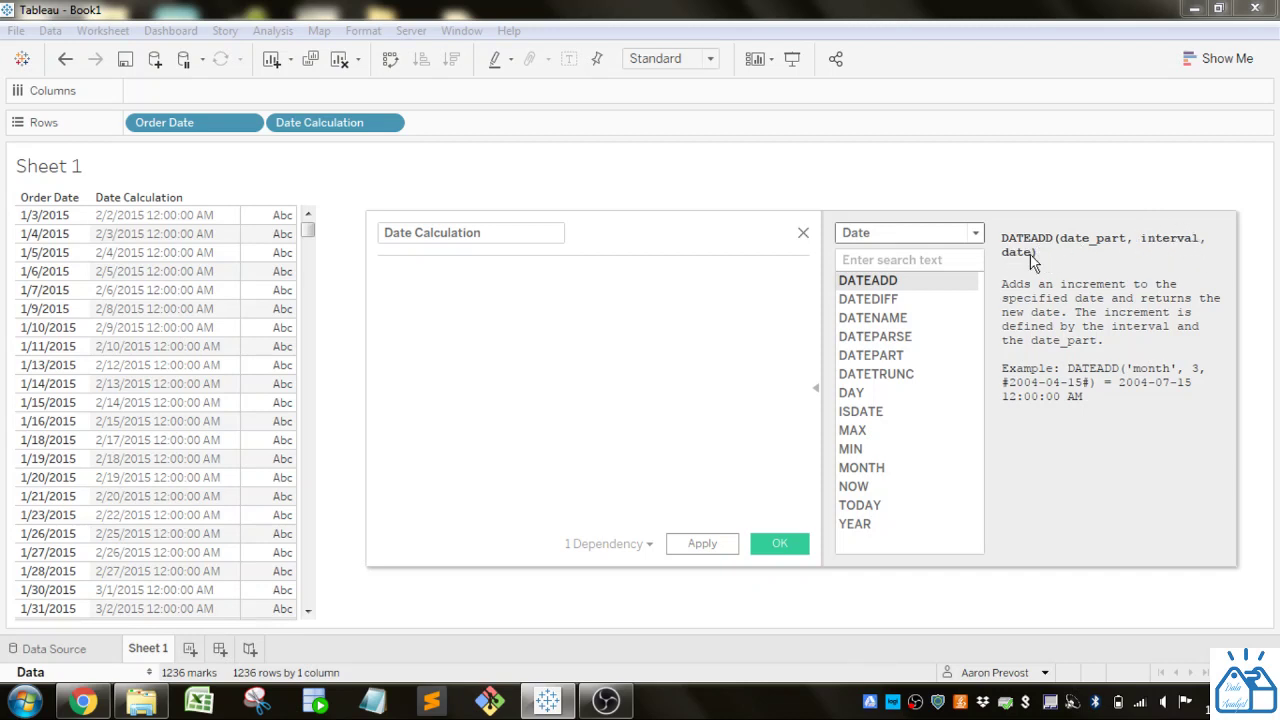
{"action": "left_click", "coordinate": [558, 339]}
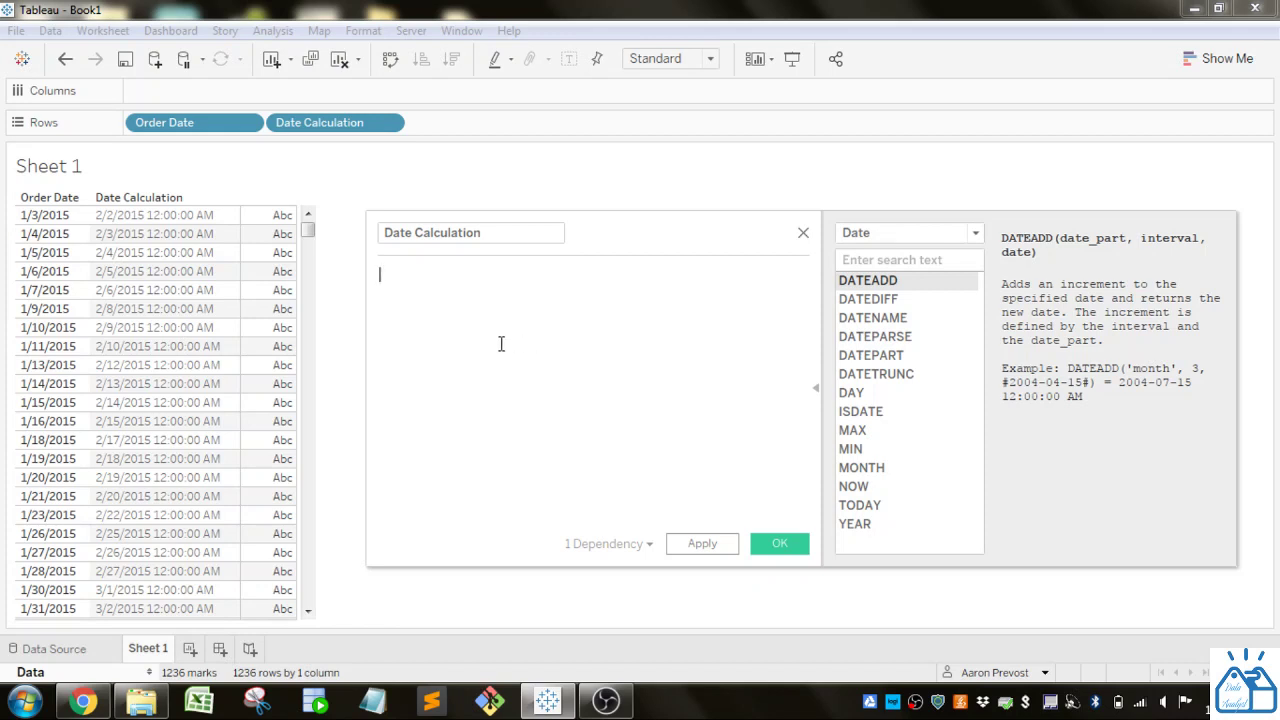
{"action": "left_click", "coordinate": [55, 215]}
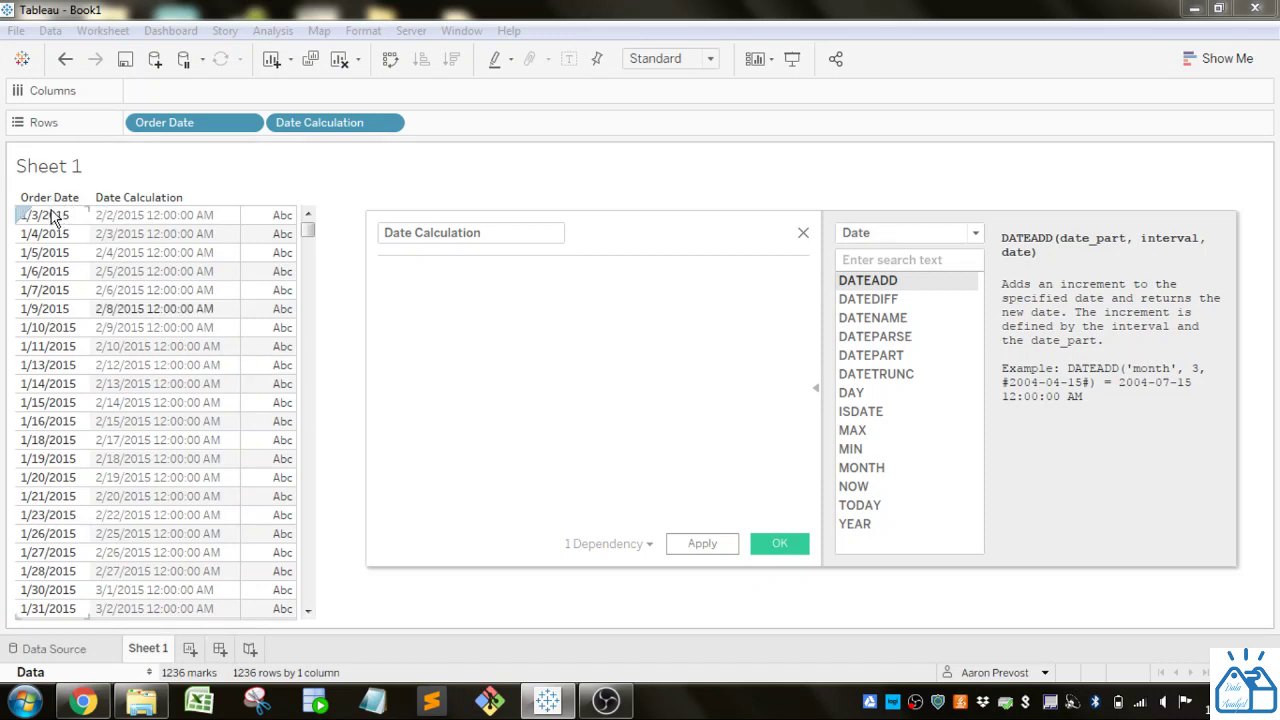
{"action": "left_click", "coordinate": [504, 300]}
Step: Enter the formula DATEADD('day',15,[Order Date]) using autocomplete
{"action": "type", "text": "DATE"}
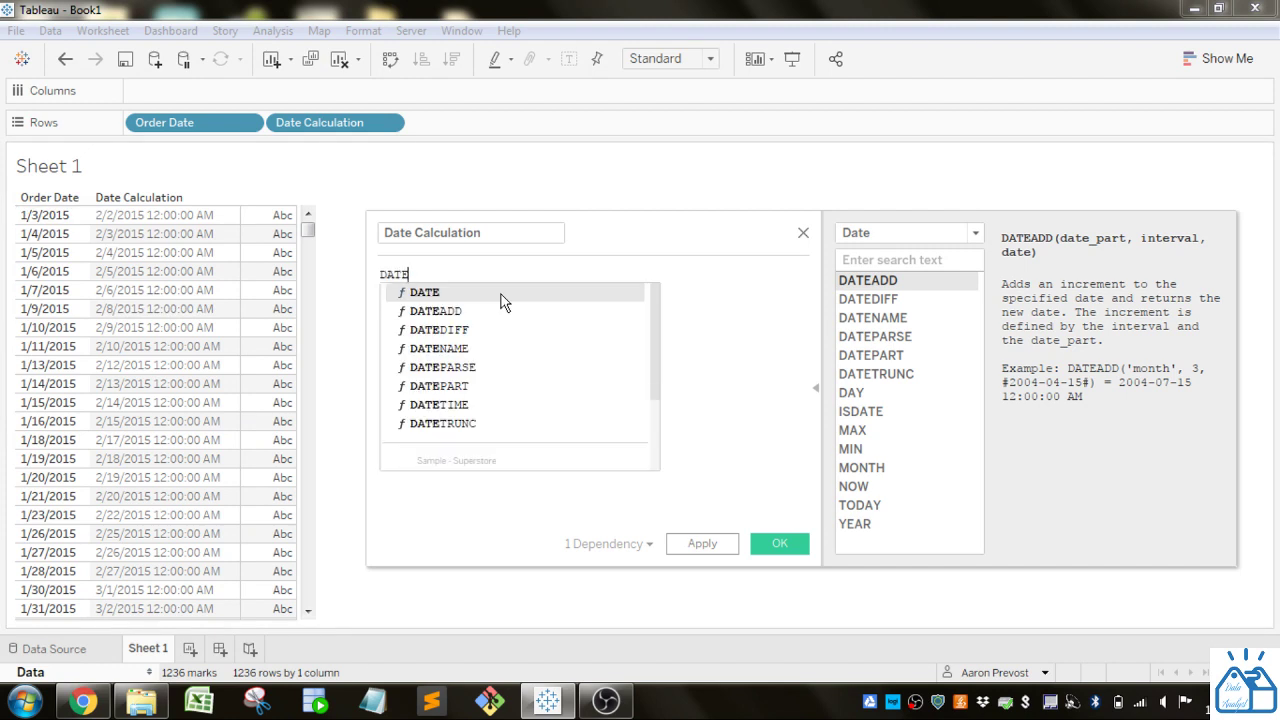
{"action": "key", "text": "Down"}
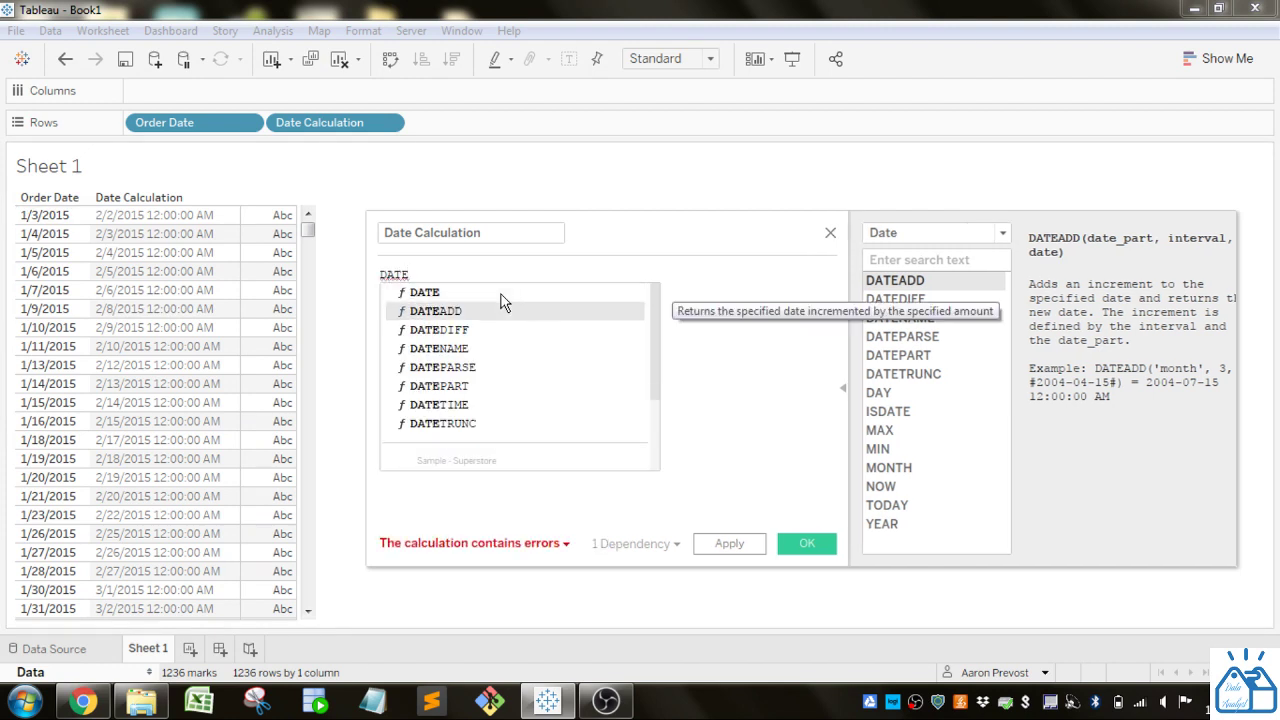
{"action": "key", "text": "Return"}
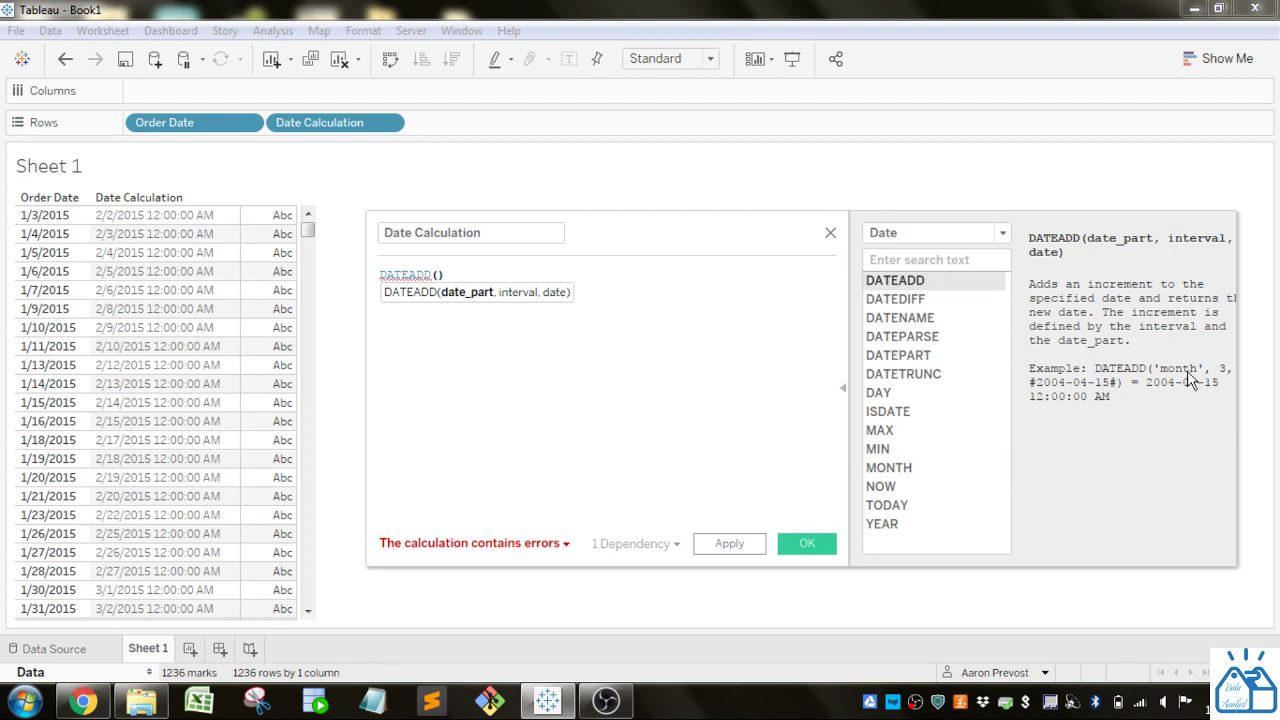
{"action": "type", "text": "'day',"}
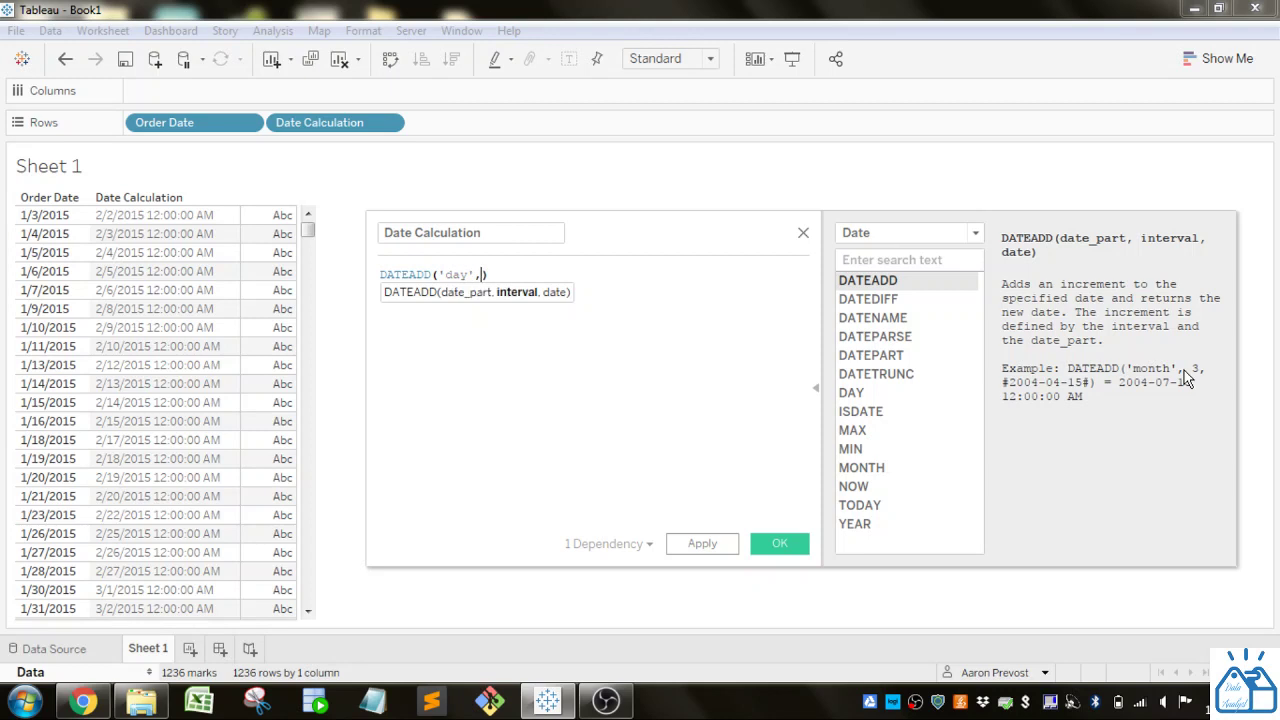
{"action": "type", "text": "15"}
{"action": "type", "text": ","}
{"action": "type", "text": "[Ord"}
{"action": "key", "text": "Return"}
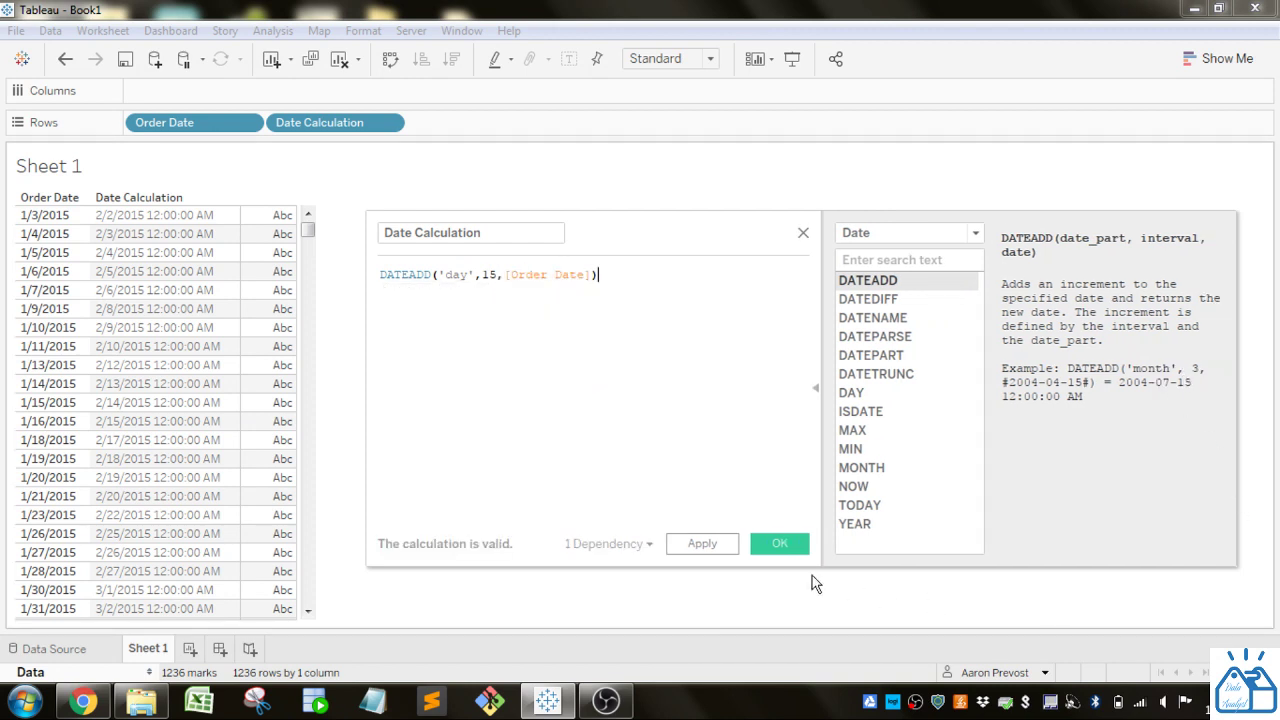
Step: Apply the 15-day formula, then change it to DATEADD('quarter',2,[Order Date])
{"action": "left_click", "coordinate": [719, 546]}
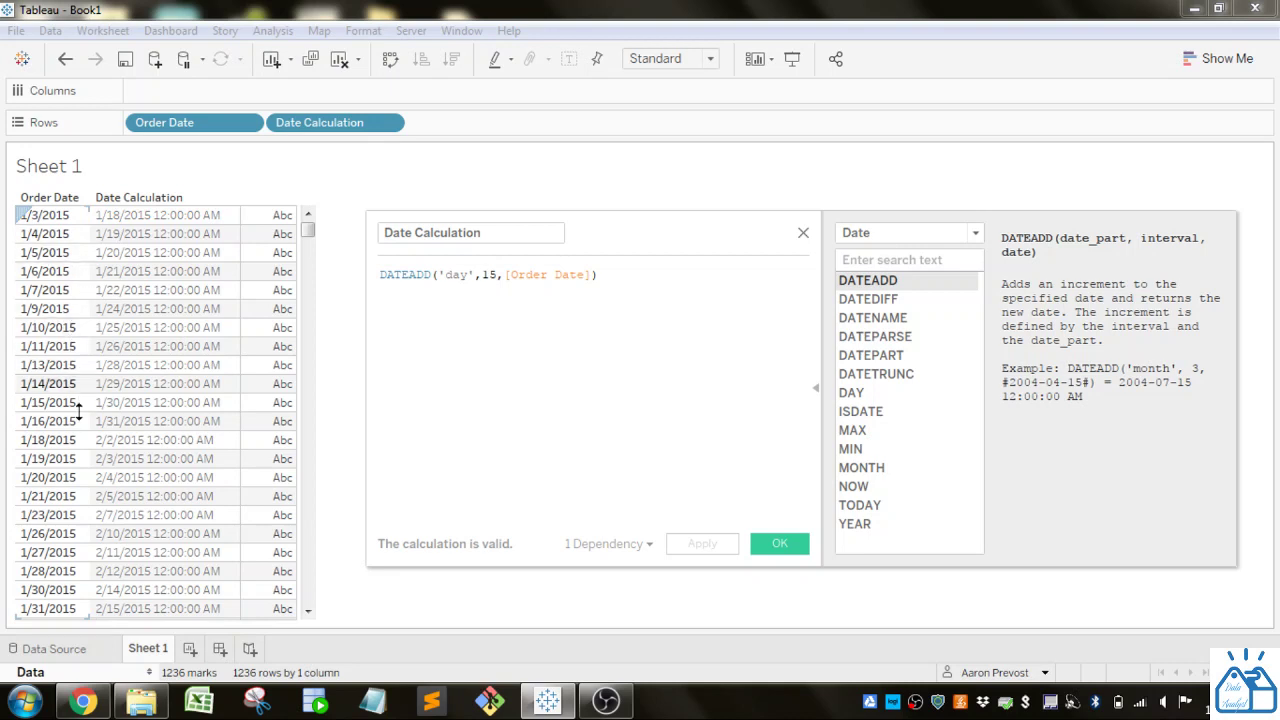
{"action": "left_click", "coordinate": [462, 276]}
{"action": "left_click_drag", "start_coordinate": [468, 276], "coordinate": [449, 278]}
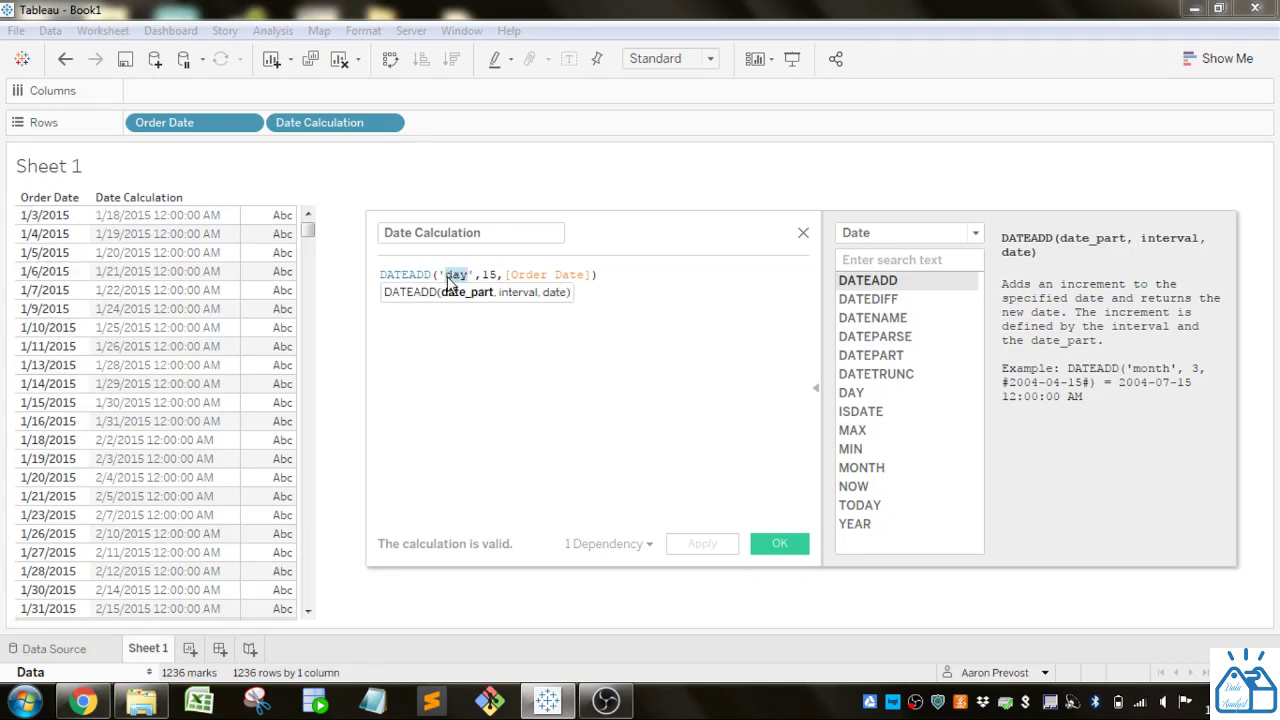
{"action": "type", "text": "quarter"}
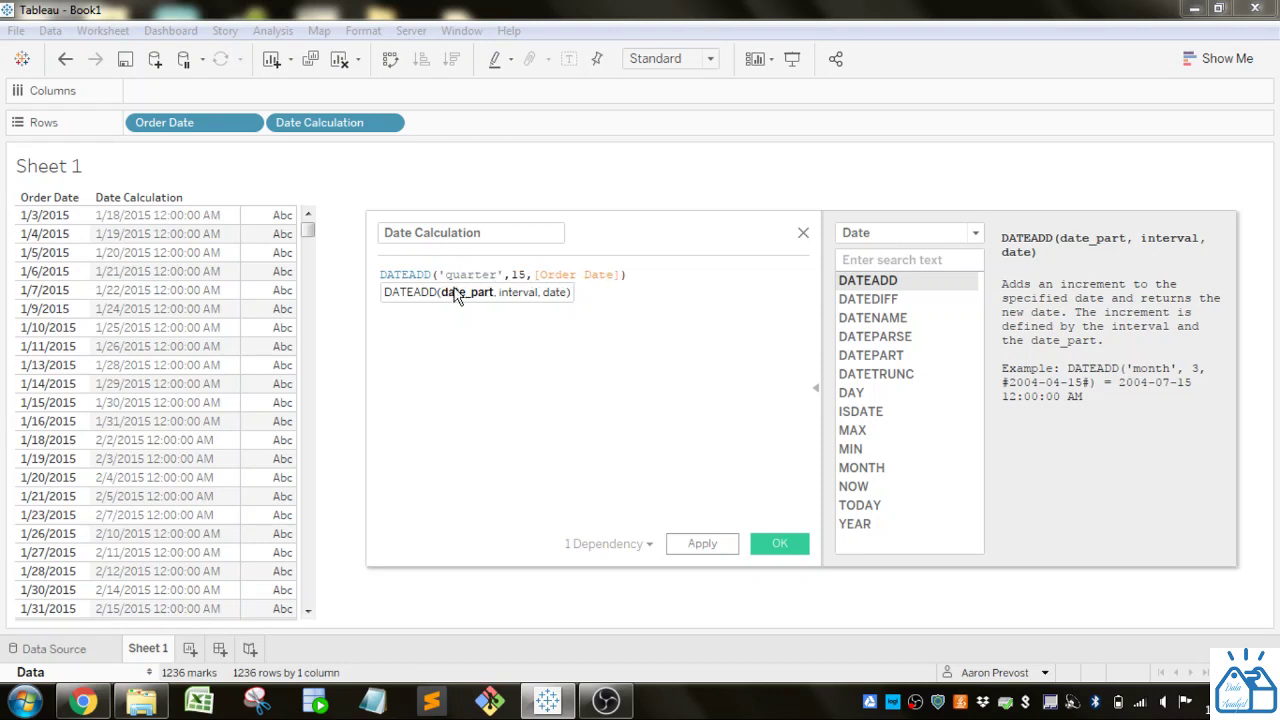
{"action": "left_click_drag", "start_coordinate": [530, 275], "coordinate": [512, 275]}
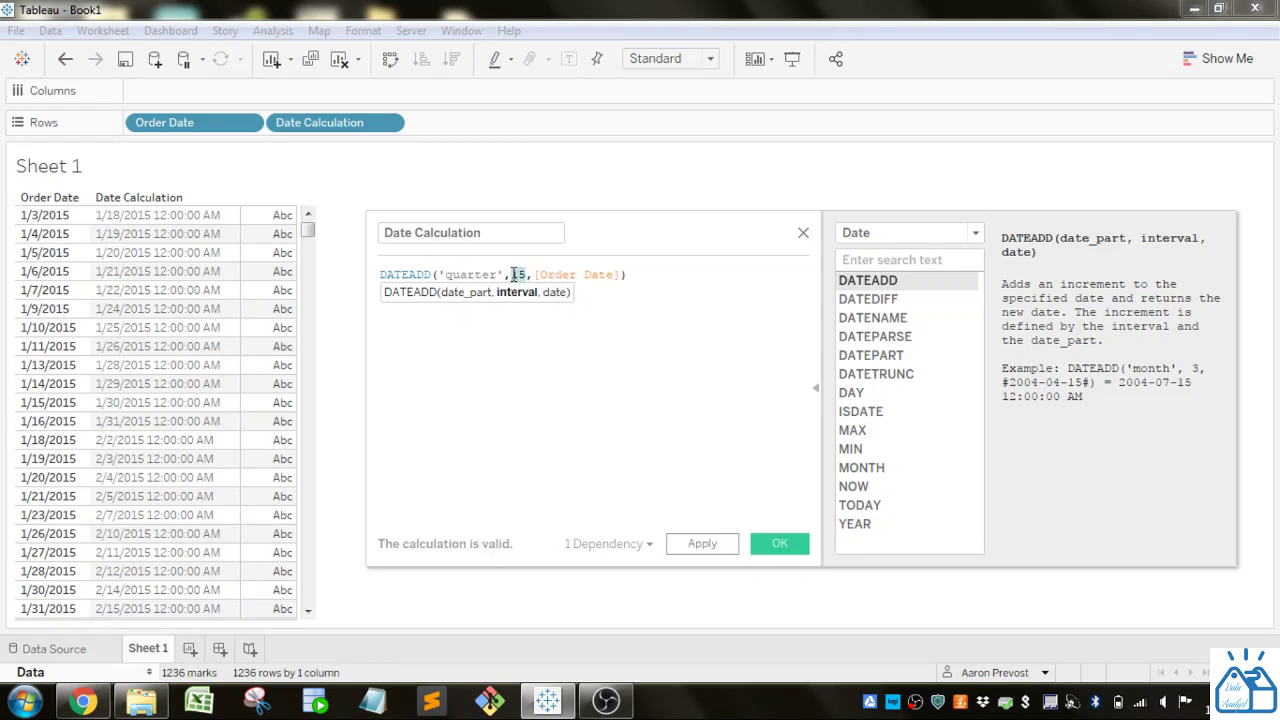
{"action": "type", "text": "2"}
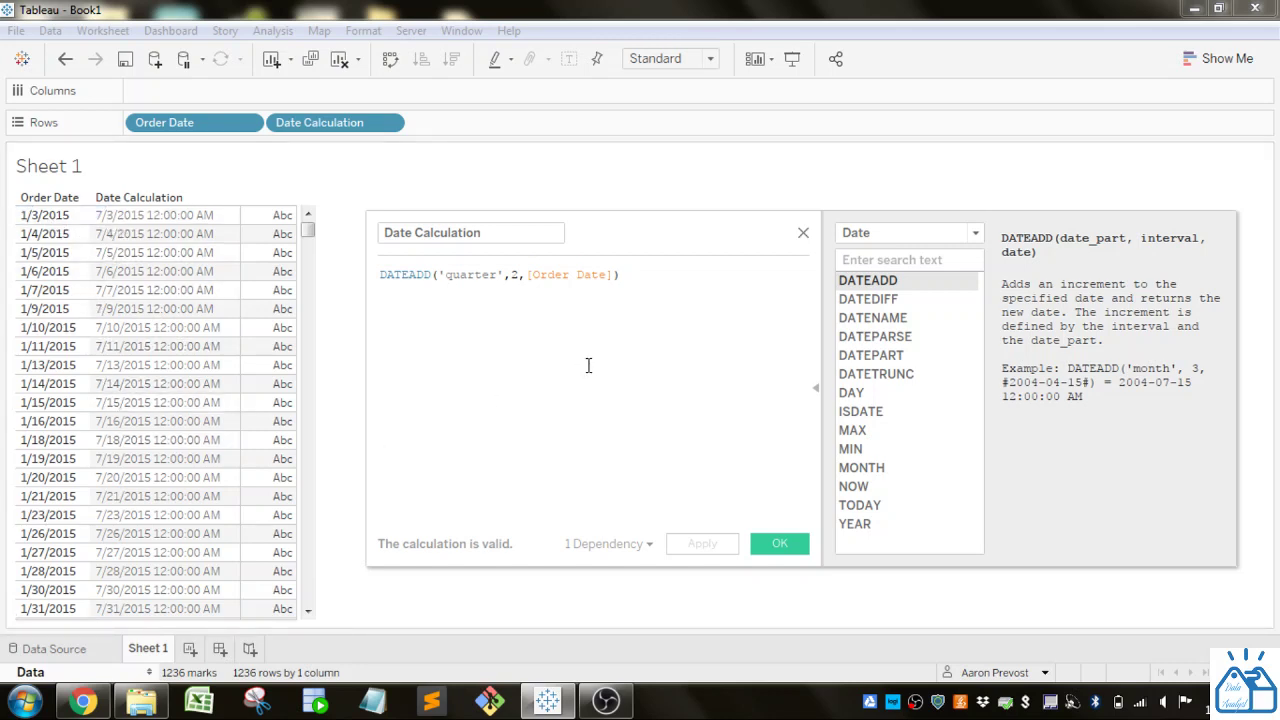
Step: Replace the DATEADD formula with the DATEDIFF function
{"action": "left_click", "coordinate": [870, 300]}
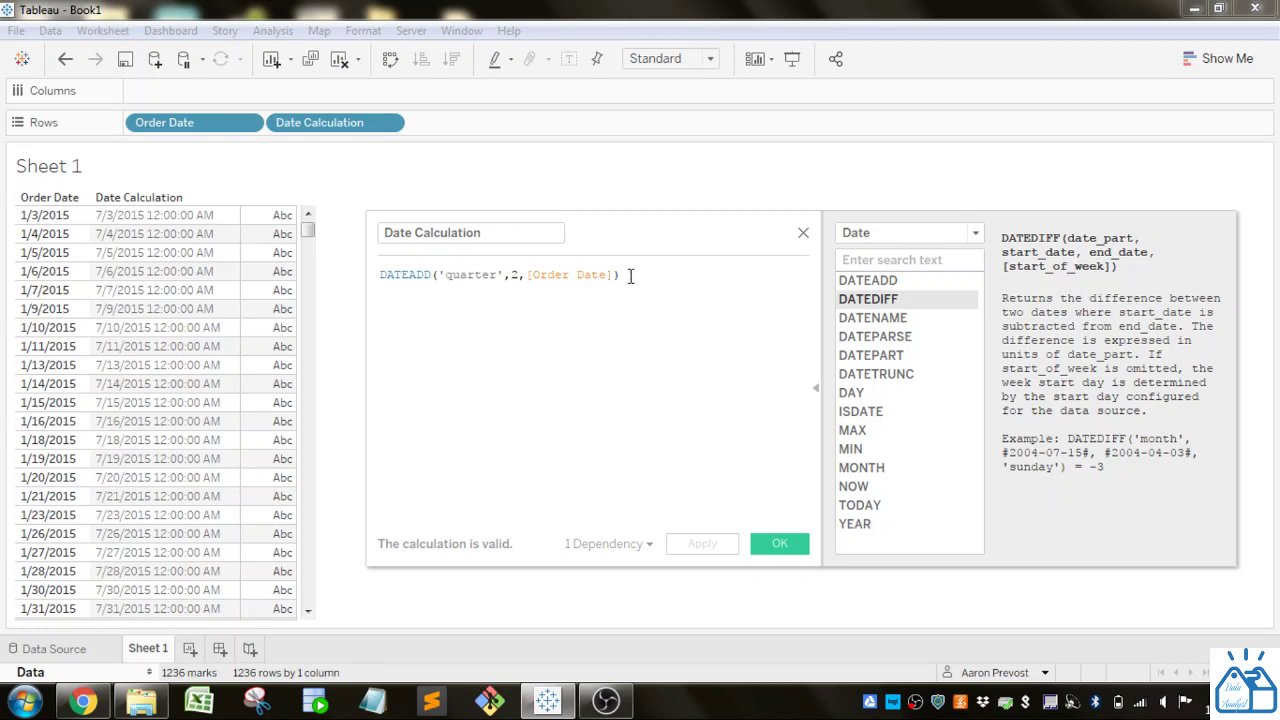
{"action": "left_click_drag", "start_coordinate": [620, 274], "coordinate": [382, 277]}
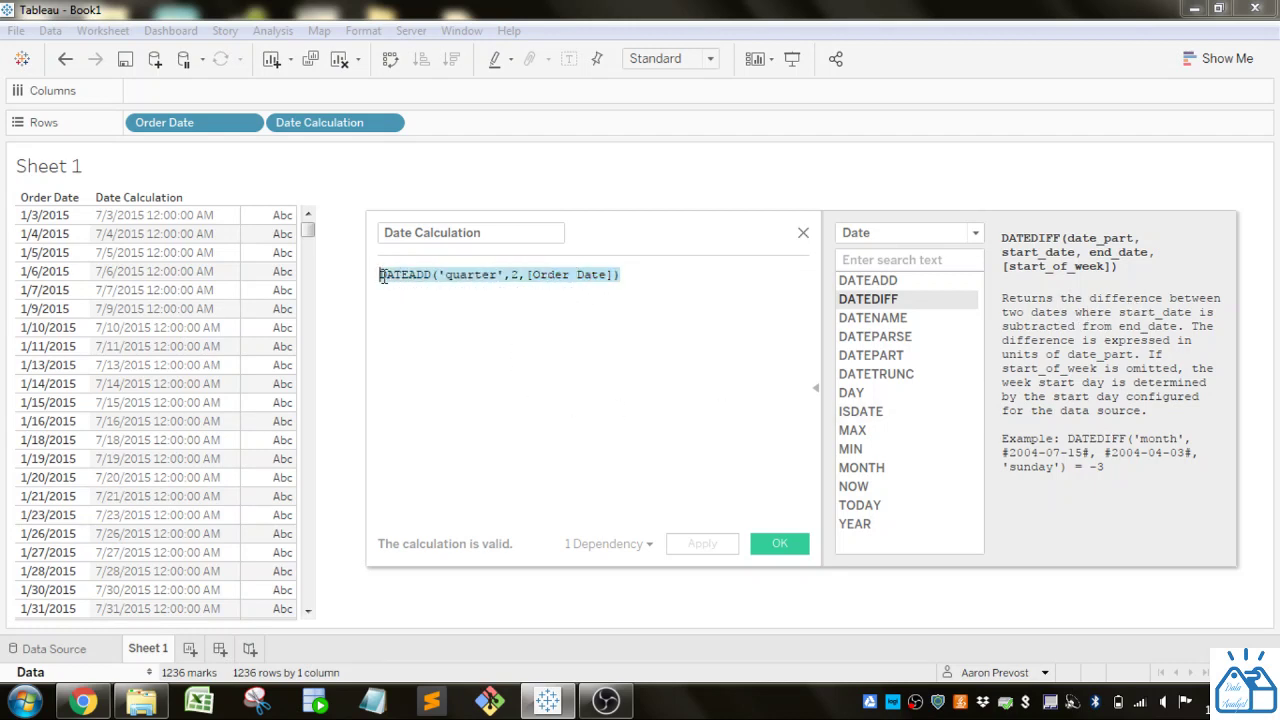
{"action": "type", "text": "DATE"}
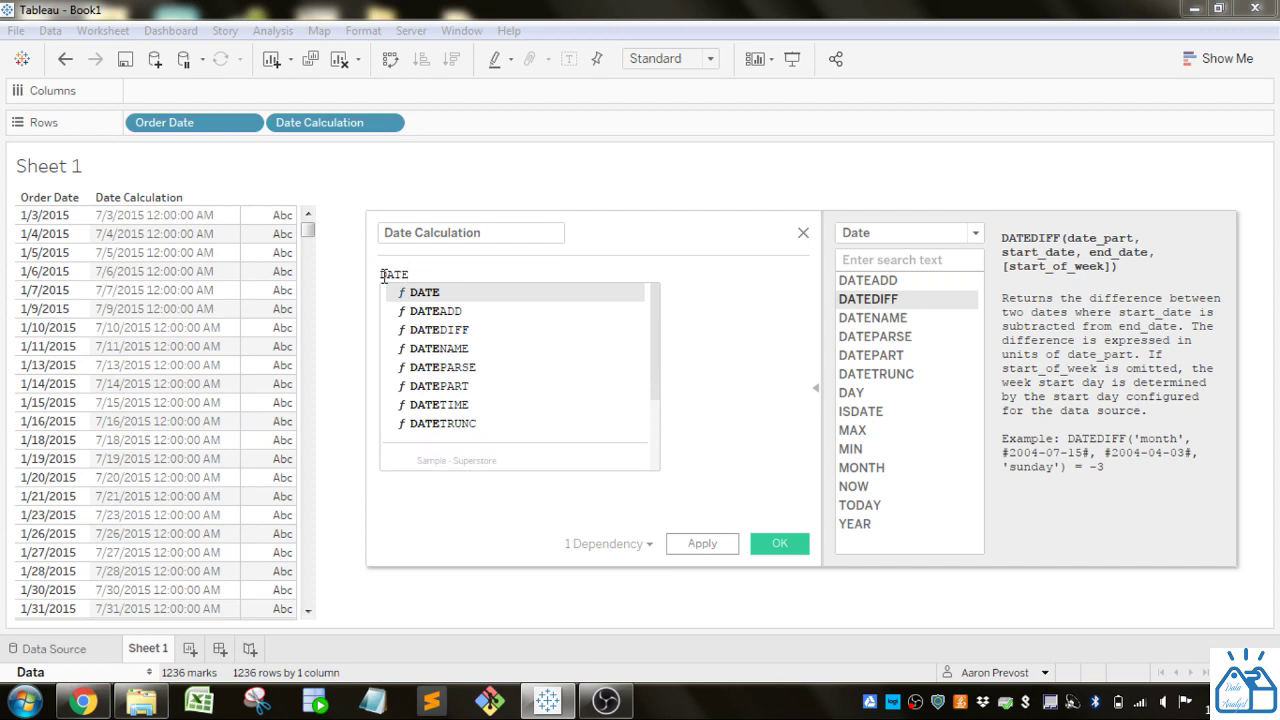
{"action": "key", "text": "Down"}
{"action": "key", "text": "Down"}
{"action": "key", "text": "Return"}
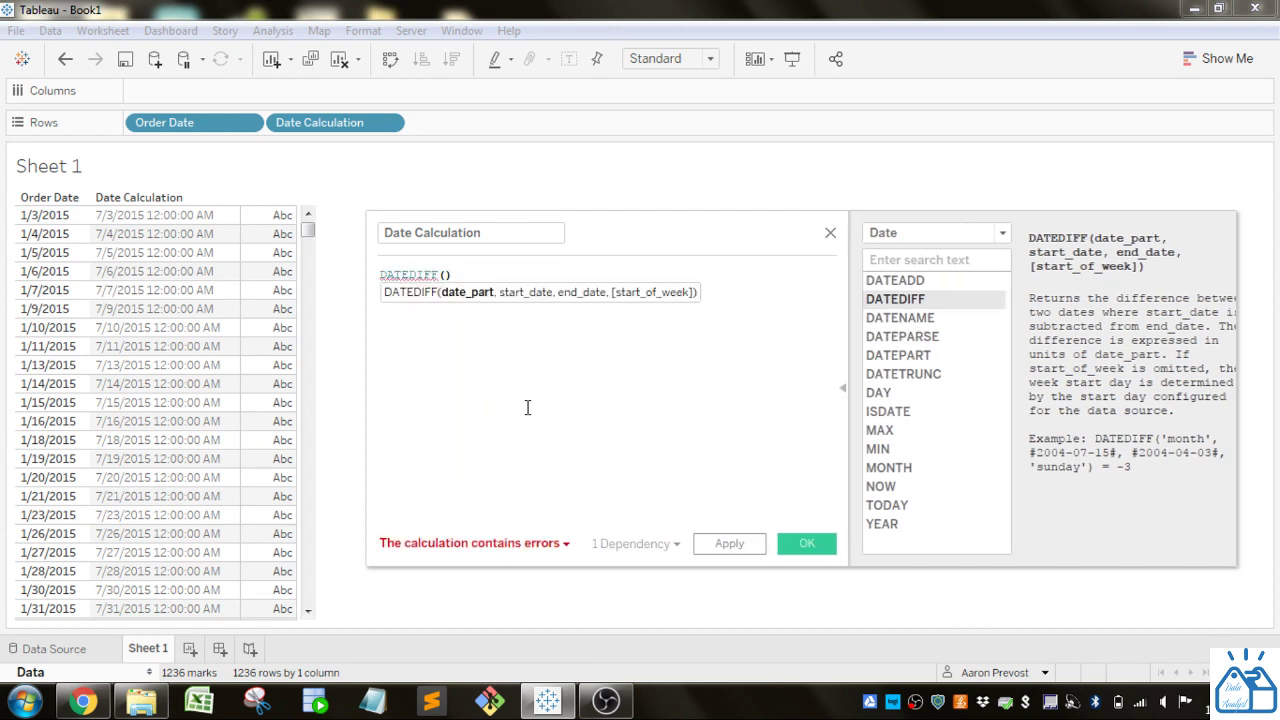
Step: Fill in DATEDIFF arguments 'year', [Order Date] and TODAY()
{"action": "type", "text": "'"}
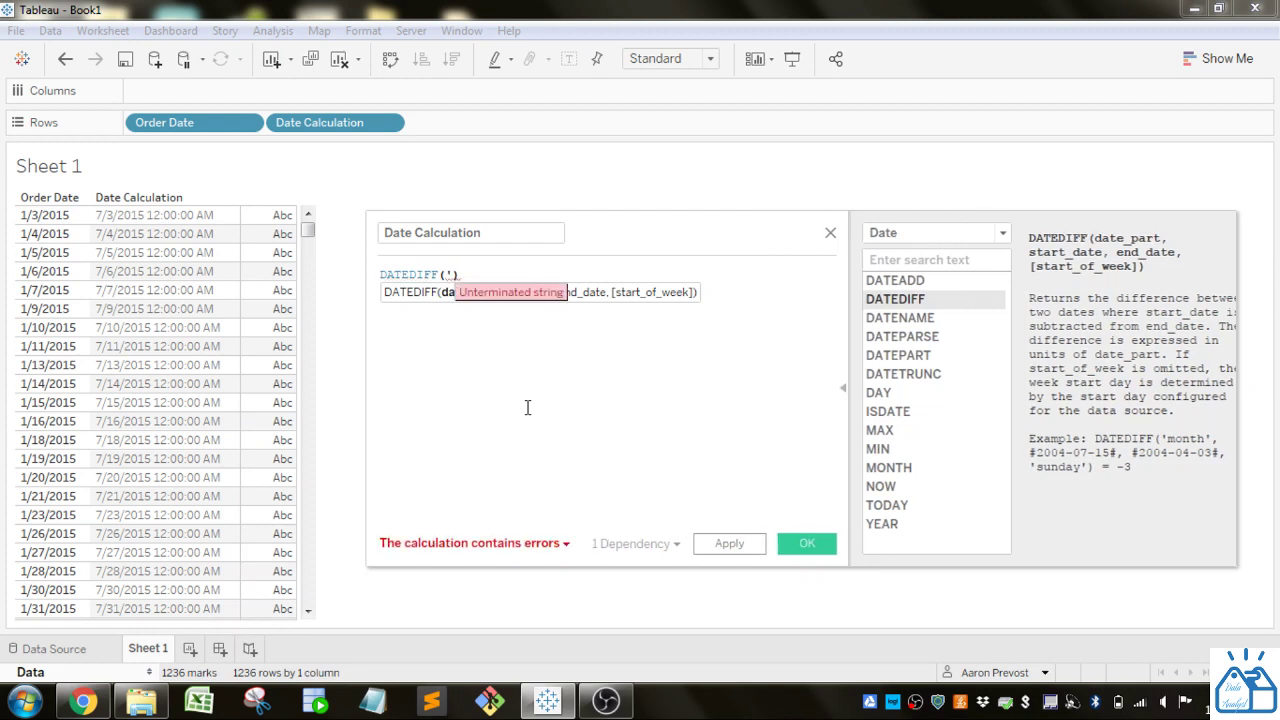
{"action": "type", "text": "year"}
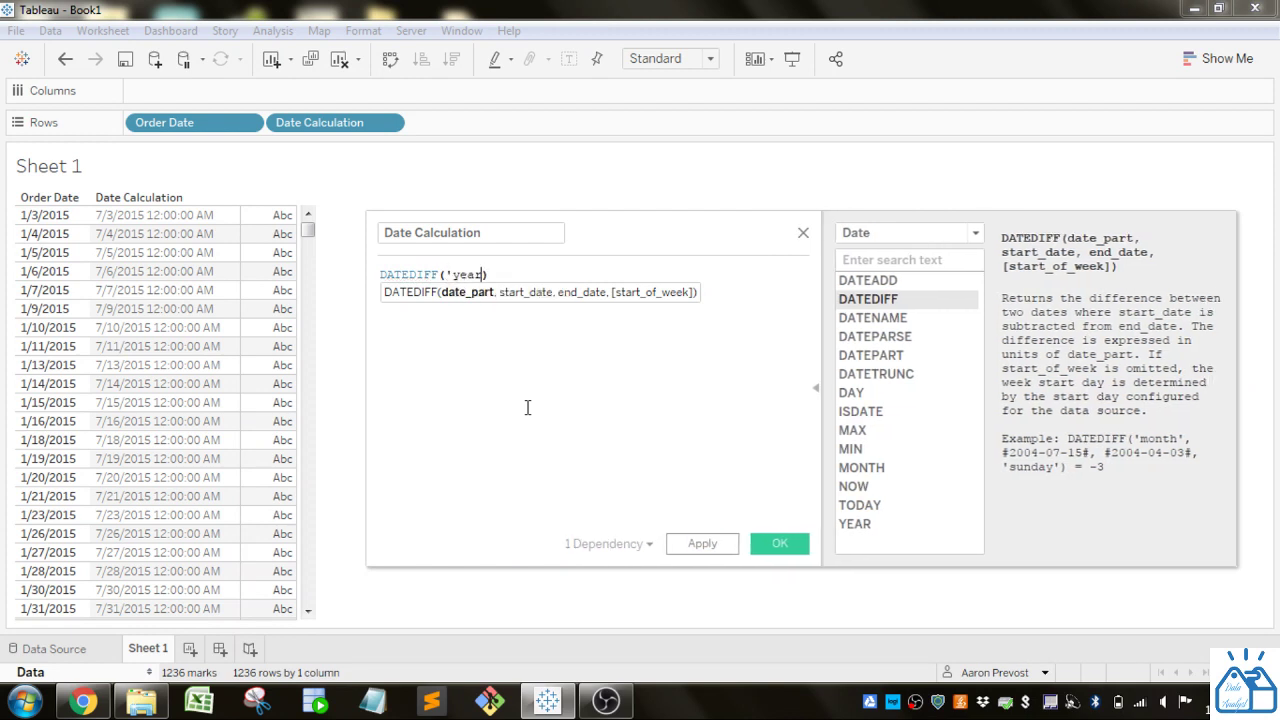
{"action": "type", "text": "',"}
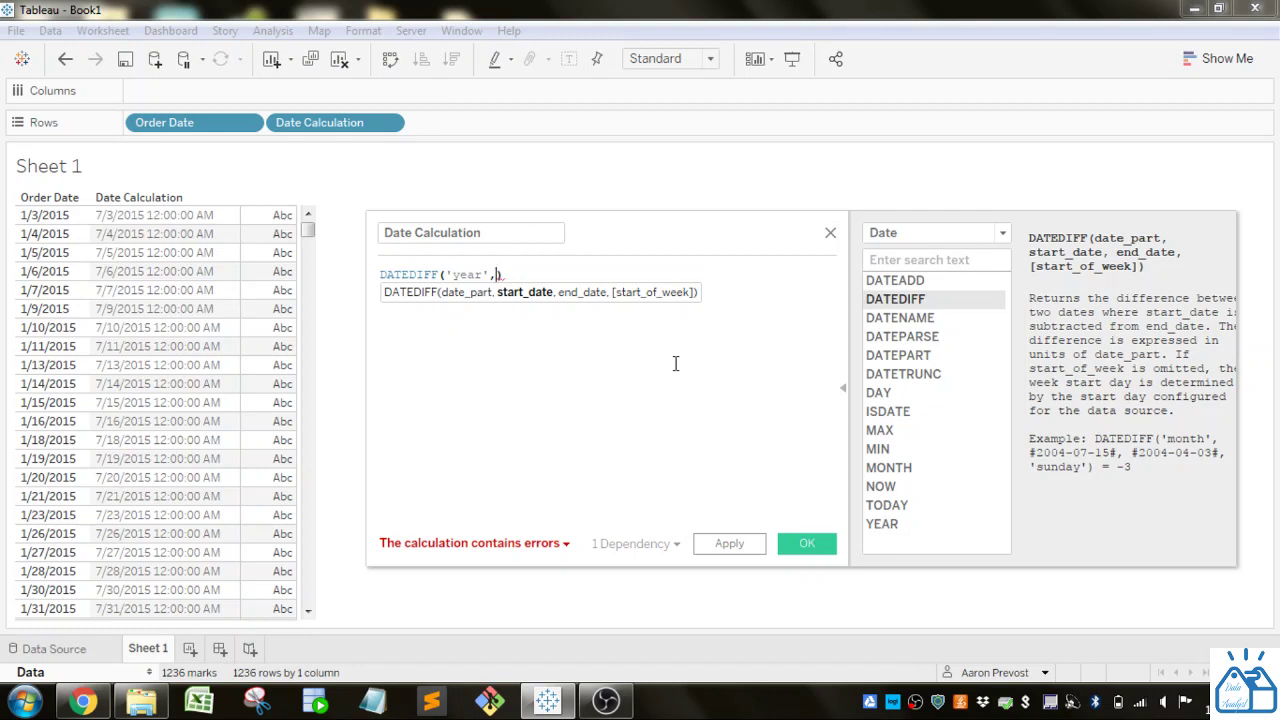
{"action": "type", "text": "ord"}
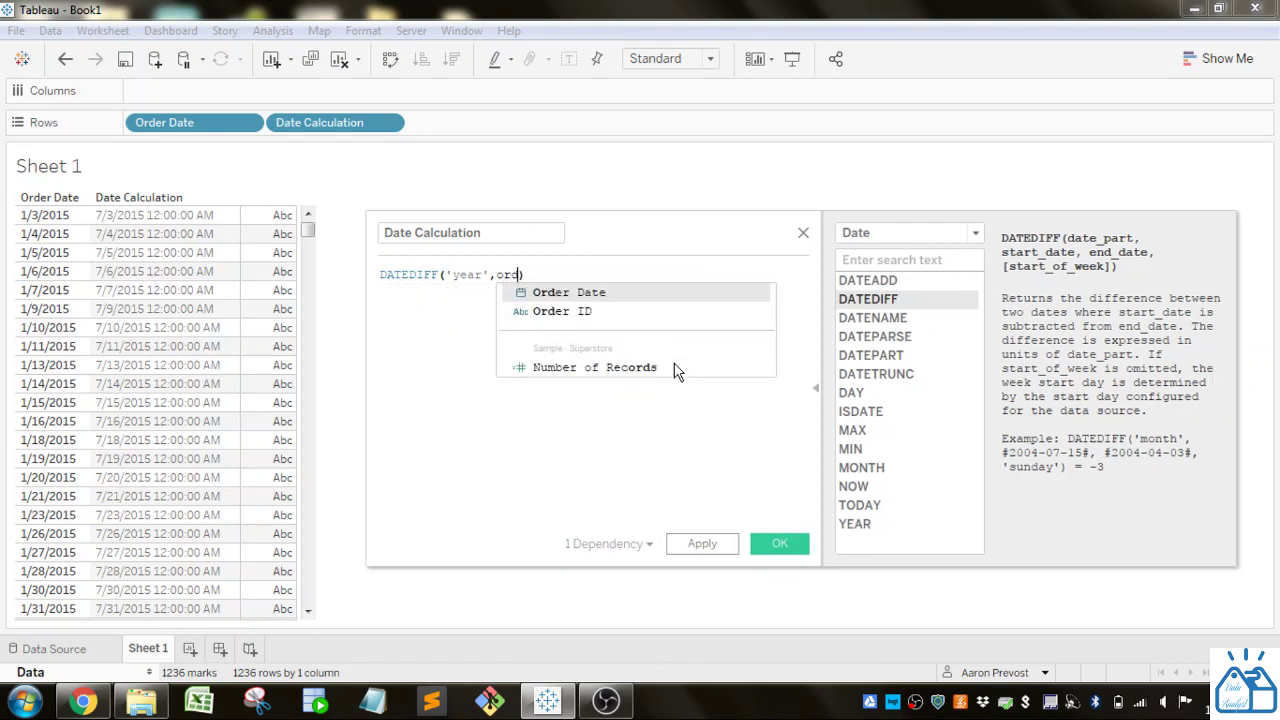
{"action": "key", "text": "Return"}
{"action": "type", "text": ","}
{"action": "type", "text": "tod"}
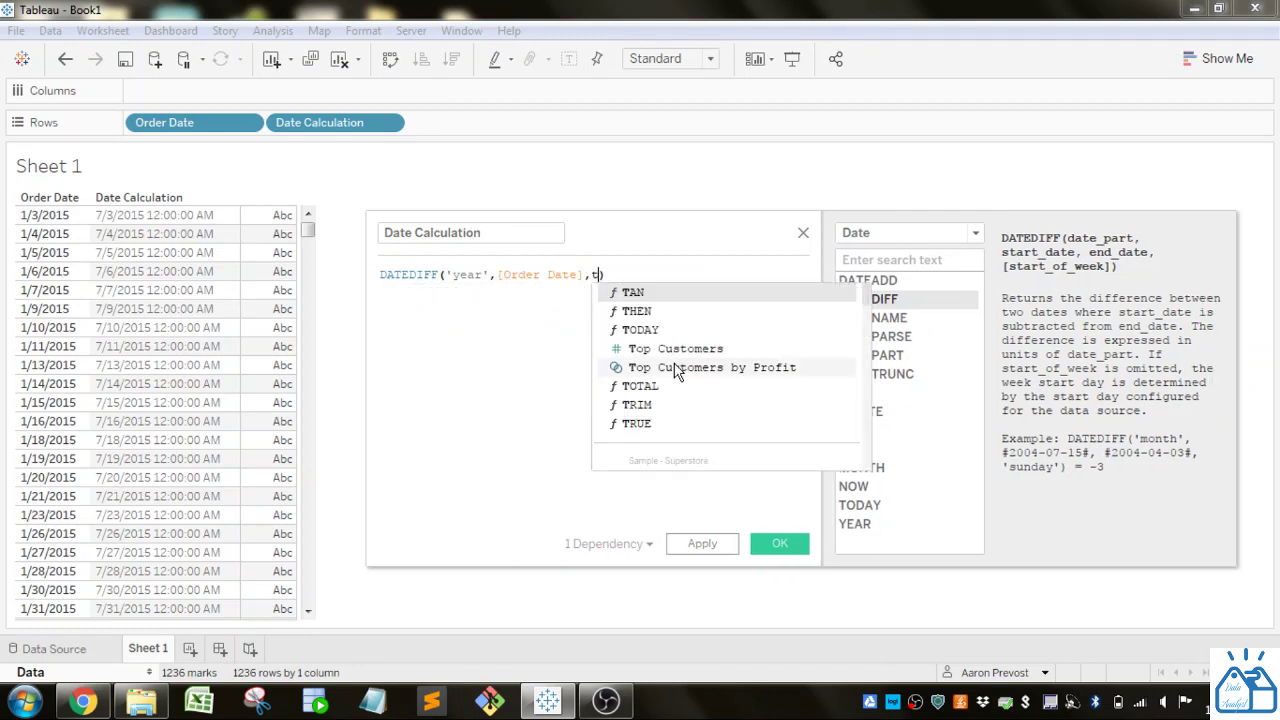
{"action": "key", "text": "Return"}
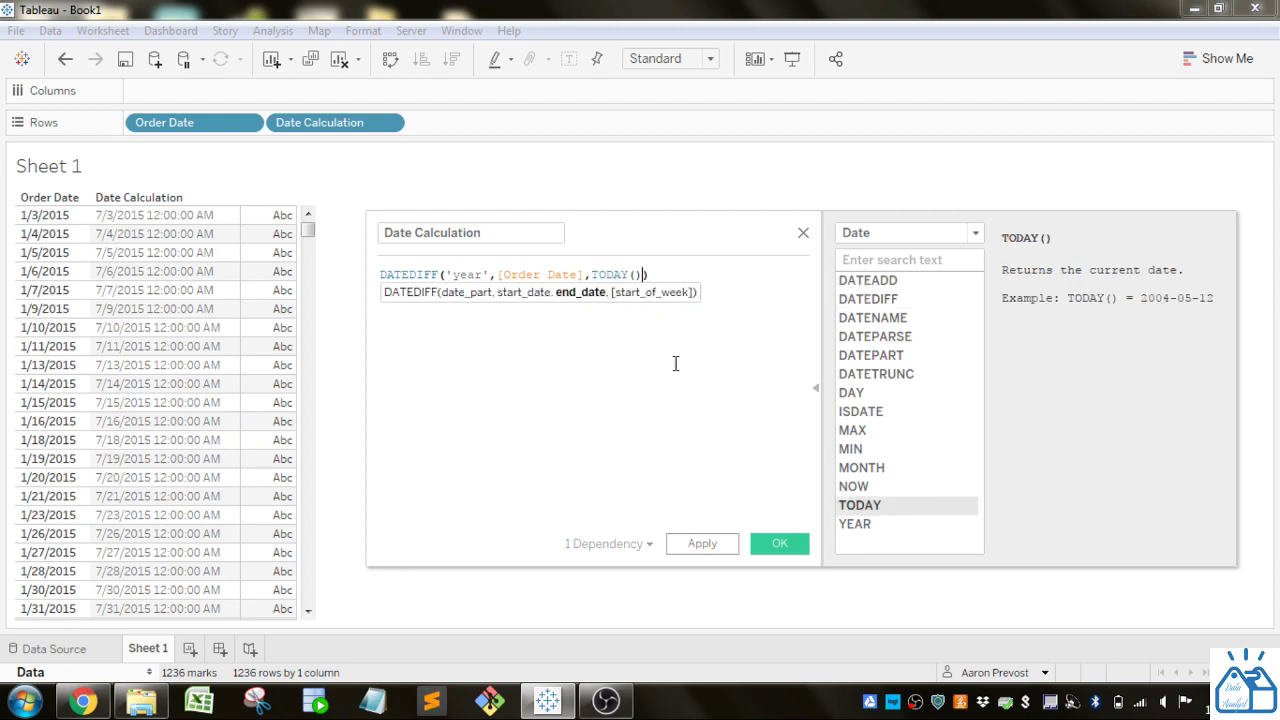
{"action": "left_click_drag", "start_coordinate": [642, 274], "coordinate": [590, 274]}
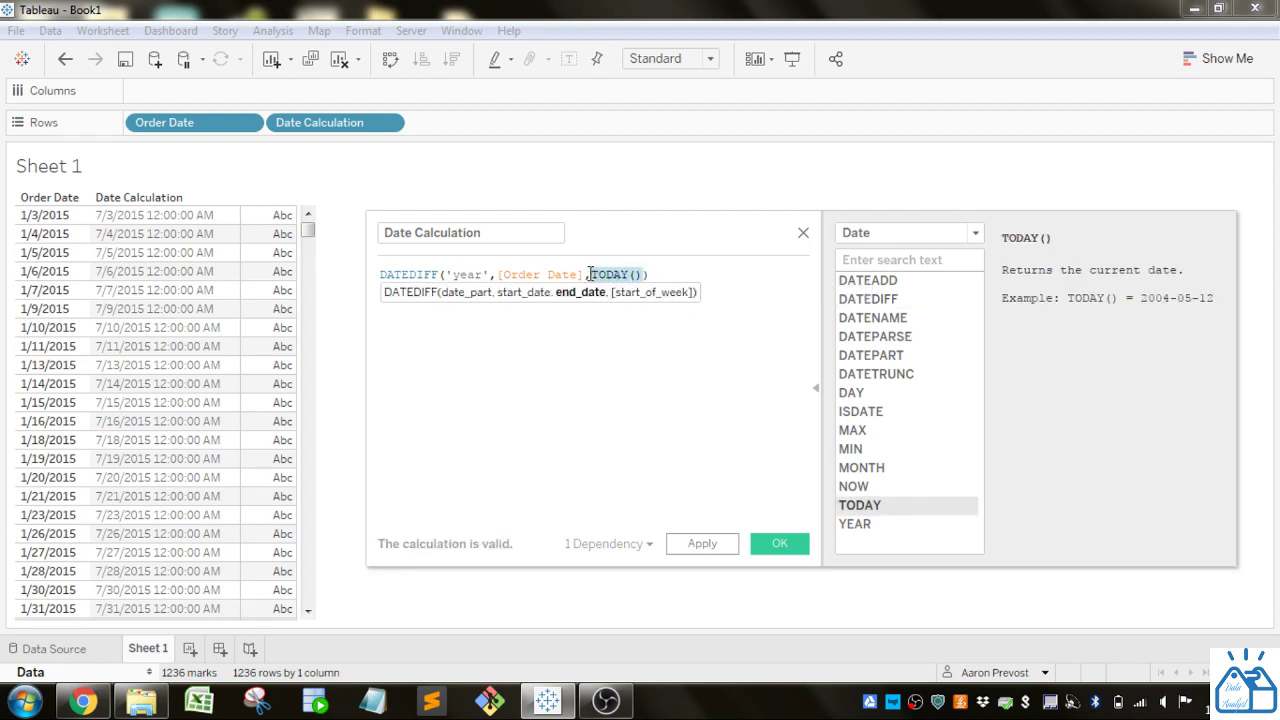
Step: Apply DATEDIFF('year',[Order Date],TODAY()) so 2015 orders show 3 years
{"action": "left_click", "coordinate": [598, 368]}
{"action": "left_click", "coordinate": [703, 543]}
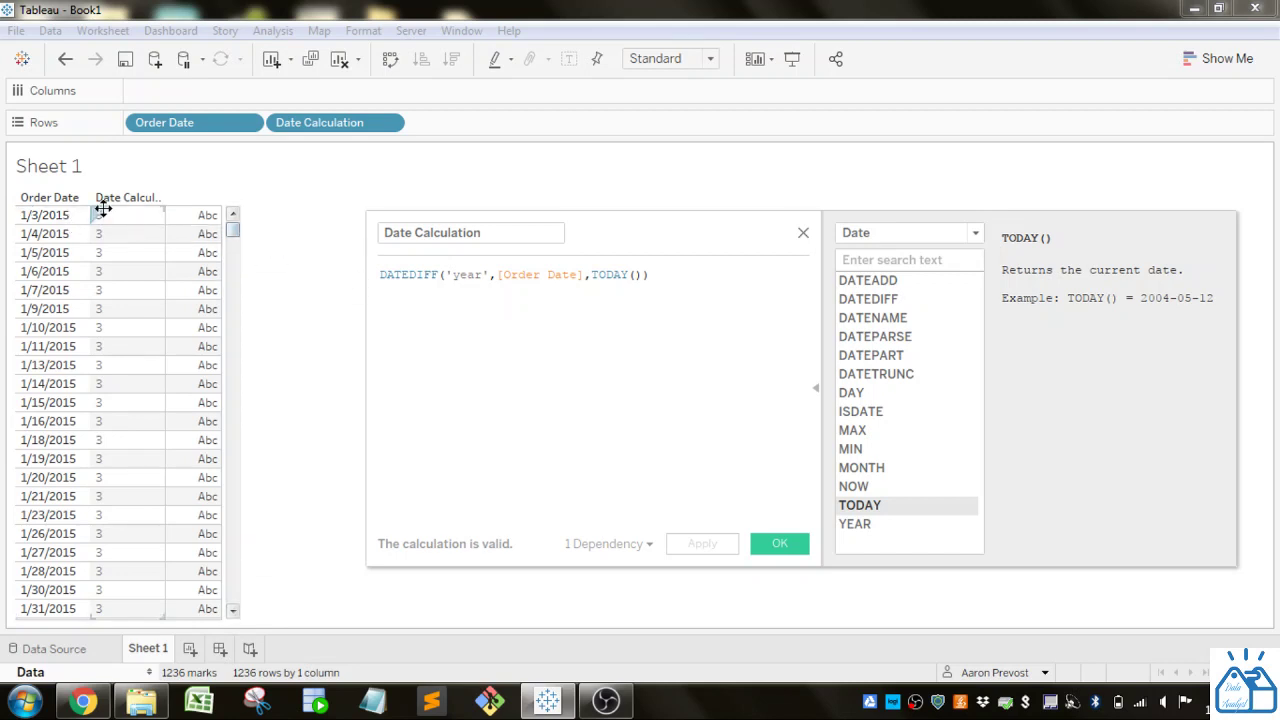
{"action": "mouse_move", "coordinate": [232, 231]}
{"action": "left_mouse_down"}
{"action": "mouse_move", "coordinate": [230, 596]}
{"action": "mouse_move", "coordinate": [254, 226]}
{"action": "left_mouse_up"}
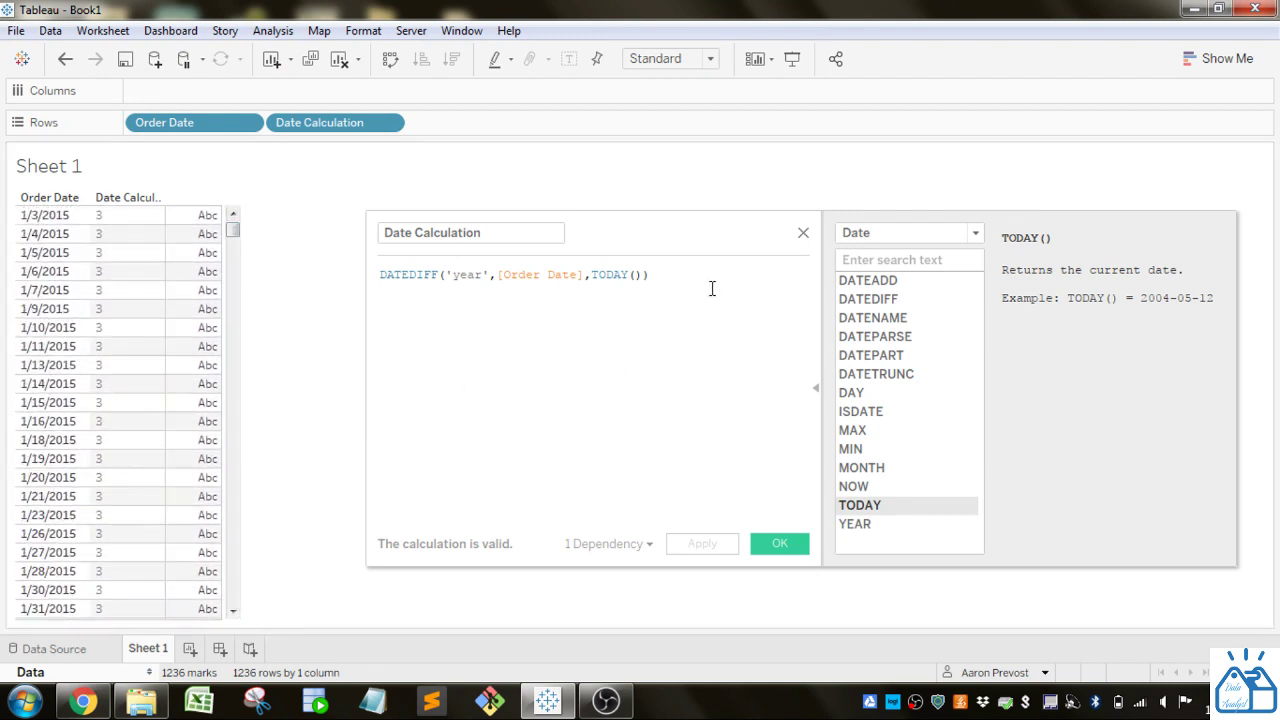
{"action": "double_click", "coordinate": [470, 277]}
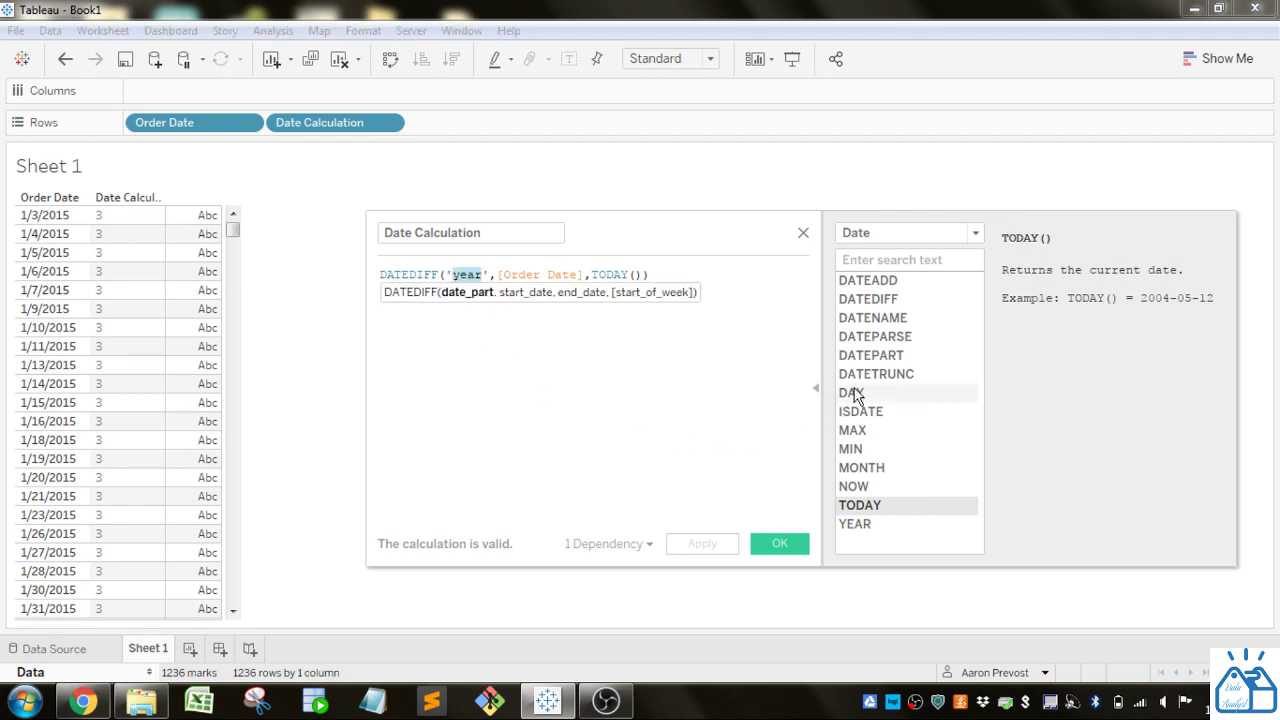
Step: Read the descriptions of DATENAME, DATEPARSE, DATEPART and DATETRUNC in the function list
{"action": "left_click", "coordinate": [891, 320]}
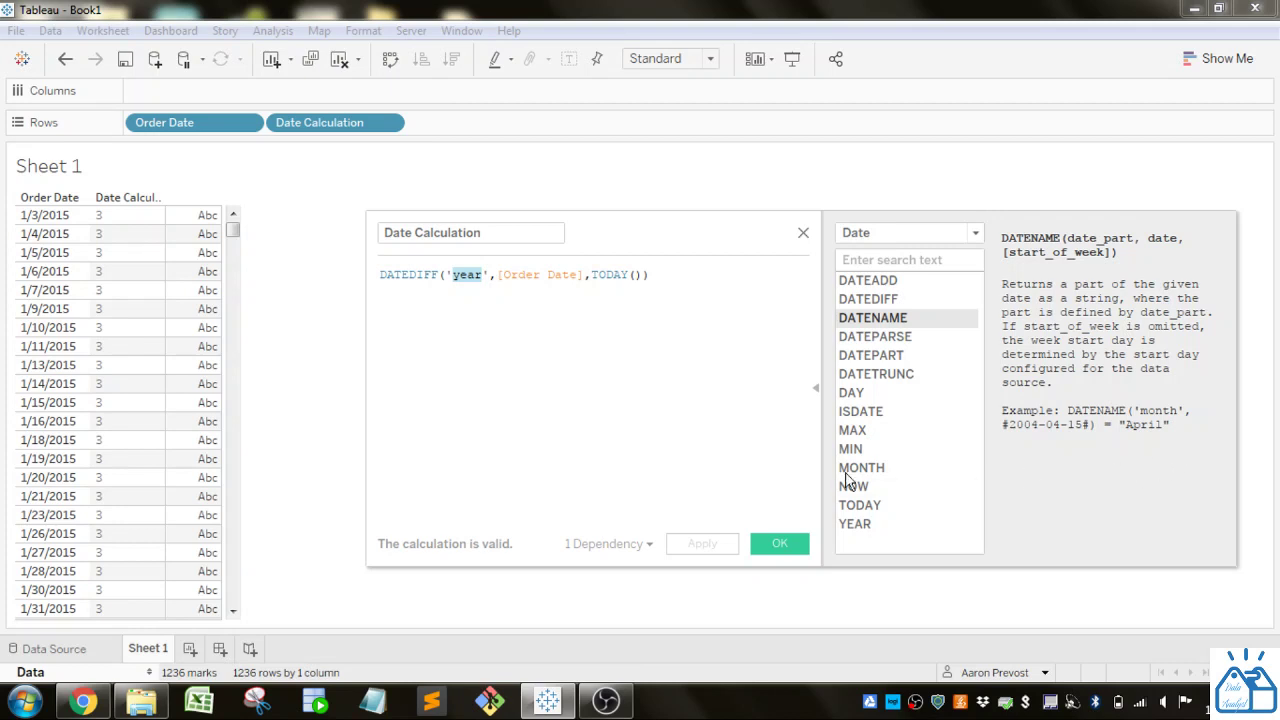
{"action": "left_click", "coordinate": [691, 274]}
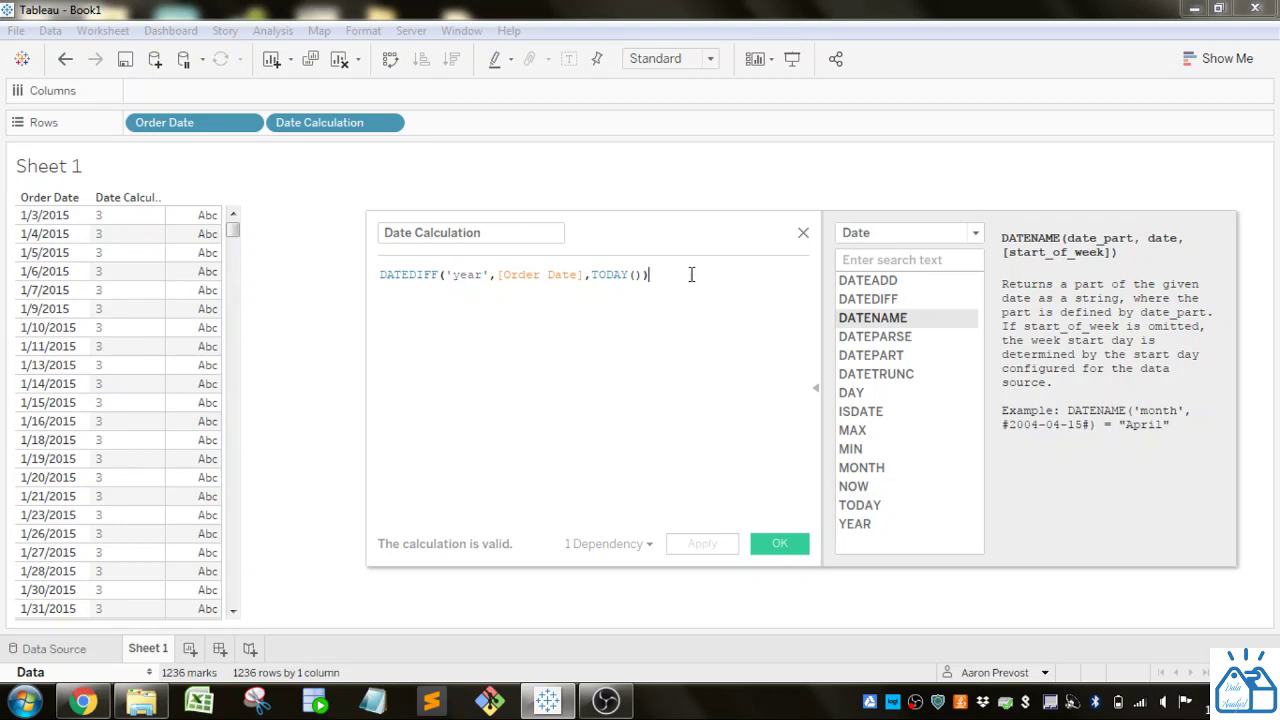
{"action": "left_click", "coordinate": [893, 338]}
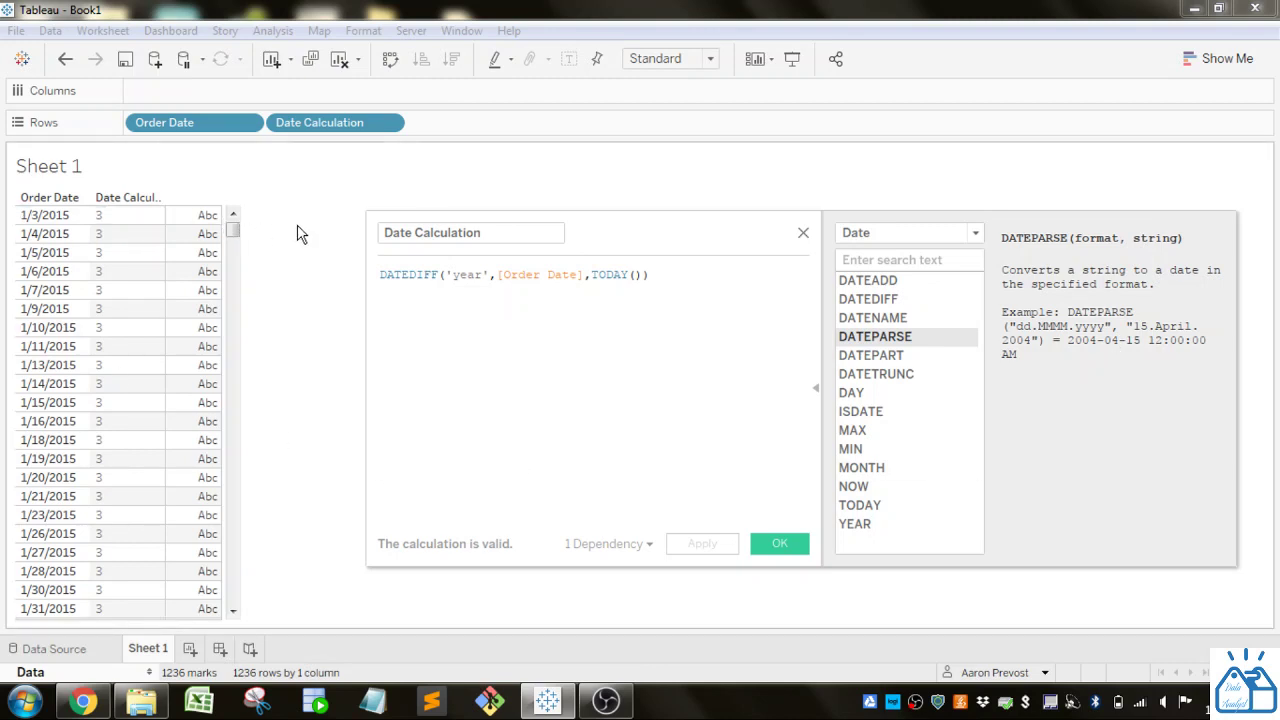
{"action": "left_click", "coordinate": [891, 358]}
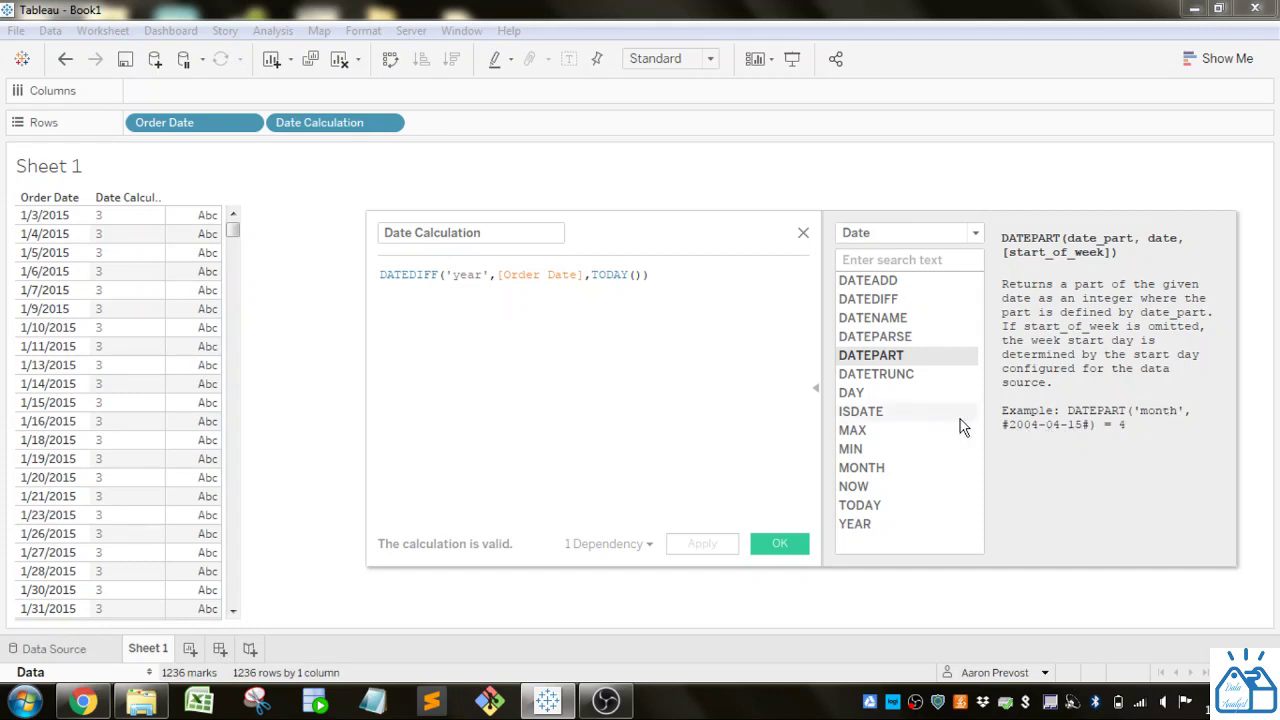
{"action": "left_click", "coordinate": [907, 377]}
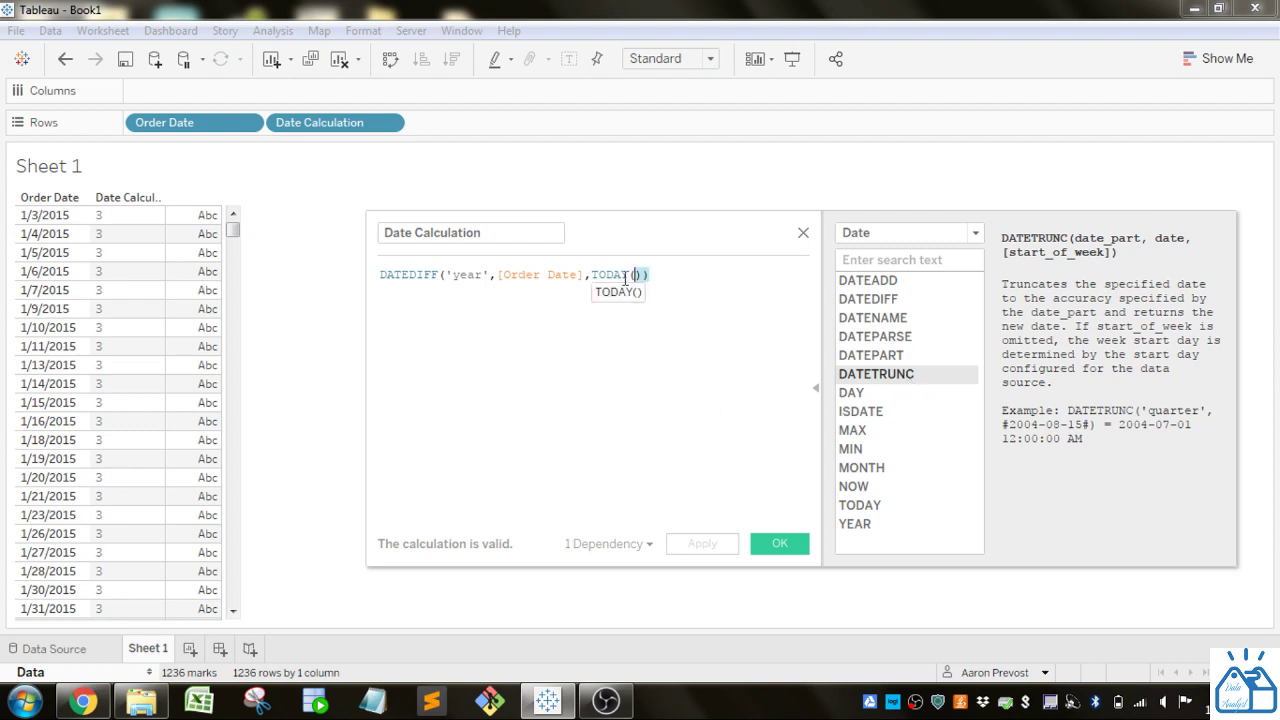
Step: Replace the formula with DATETRUNC('week',[Order Date]) and apply it, giving week-start dates
{"action": "left_click_drag", "start_coordinate": [650, 276], "coordinate": [361, 277]}
{"action": "type", "text": "DATE"}
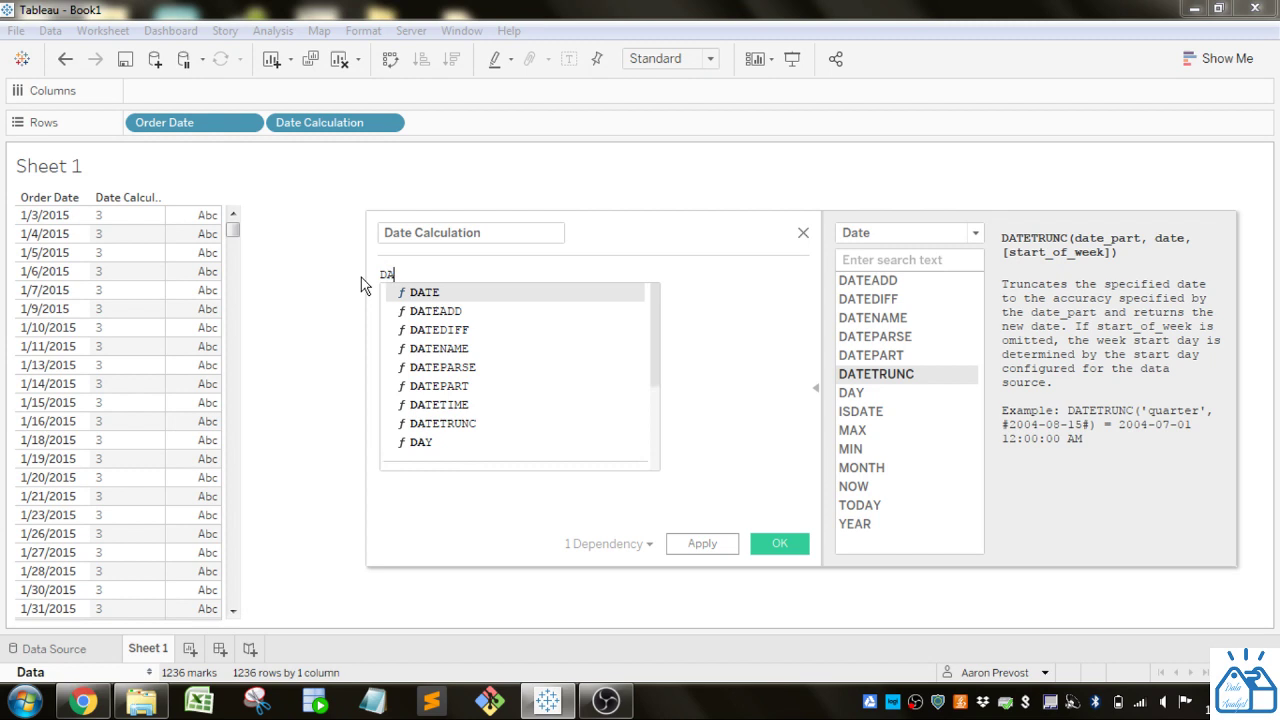
{"action": "key", "text": "Down"}
{"action": "key", "text": "Down"}
{"action": "key", "text": "Down"}
{"action": "key", "text": "Down"}
{"action": "key", "text": "Down"}
{"action": "key", "text": "Down"}
{"action": "key", "text": "Down"}
{"action": "key", "text": "Down"}
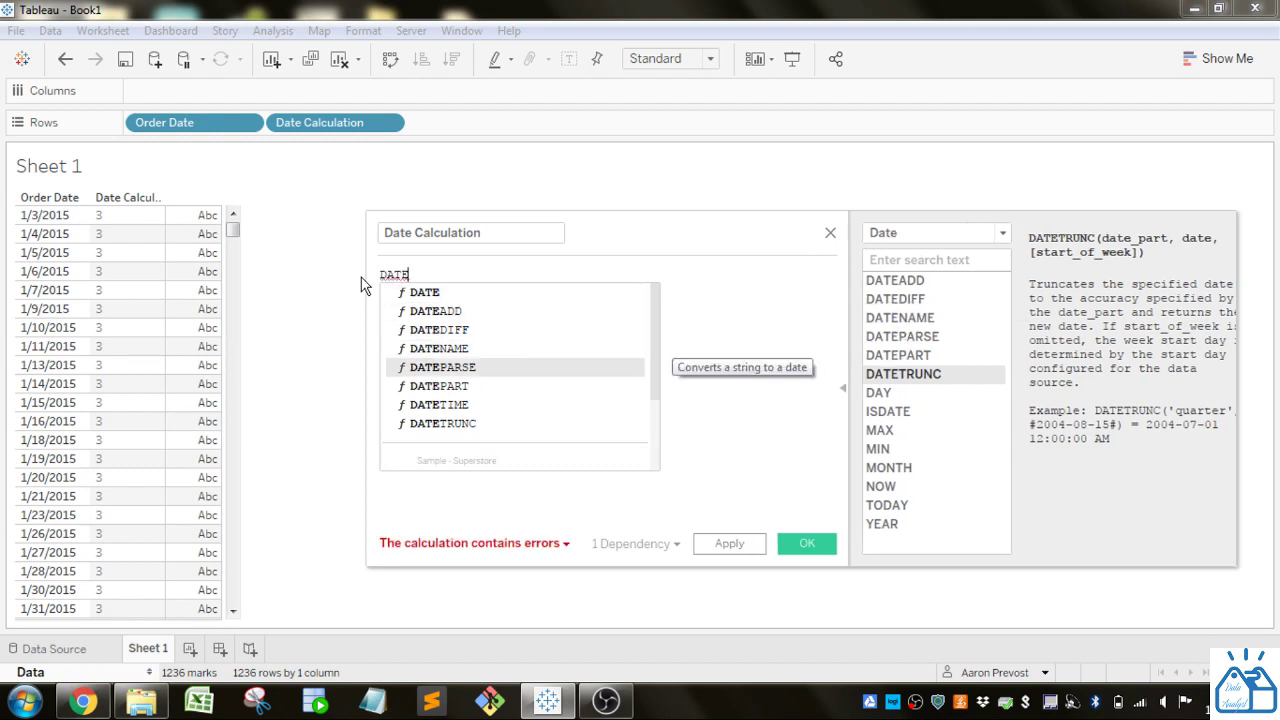
{"action": "key", "text": "Return"}
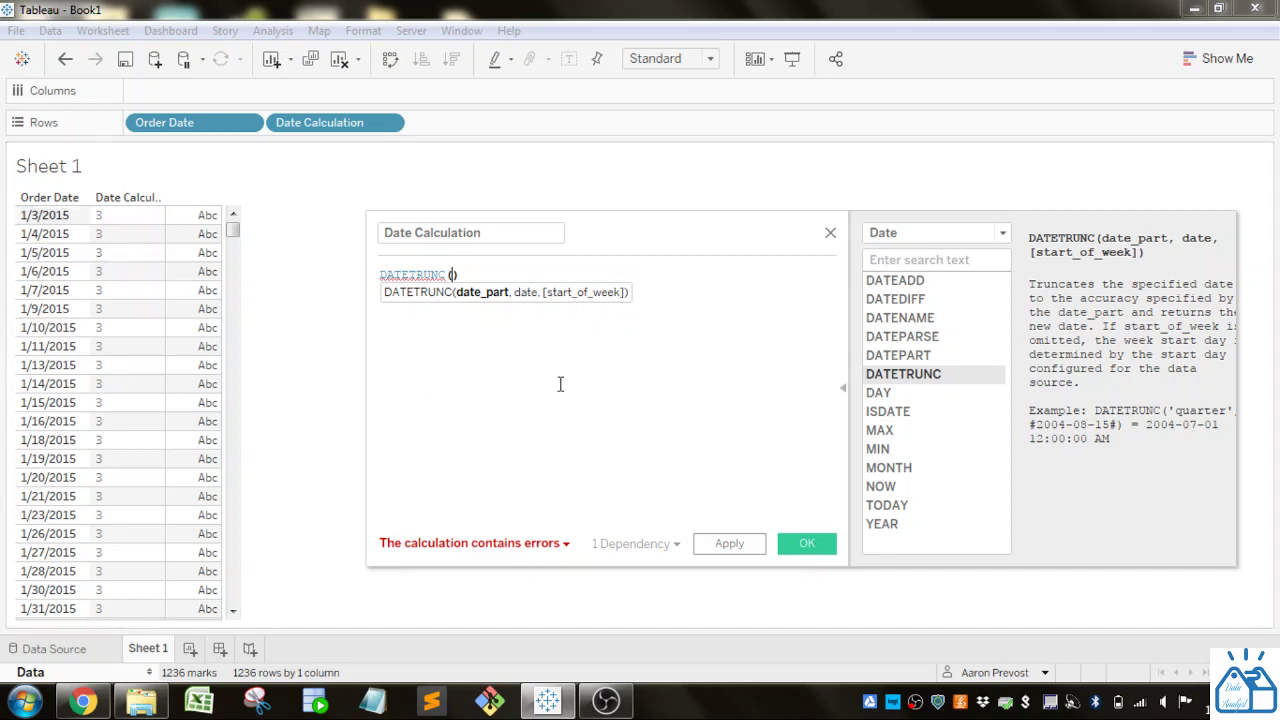
{"action": "type", "text": "'"}
{"action": "key", "text": "BackSpace"}
{"action": "type", "text": "'week',"}
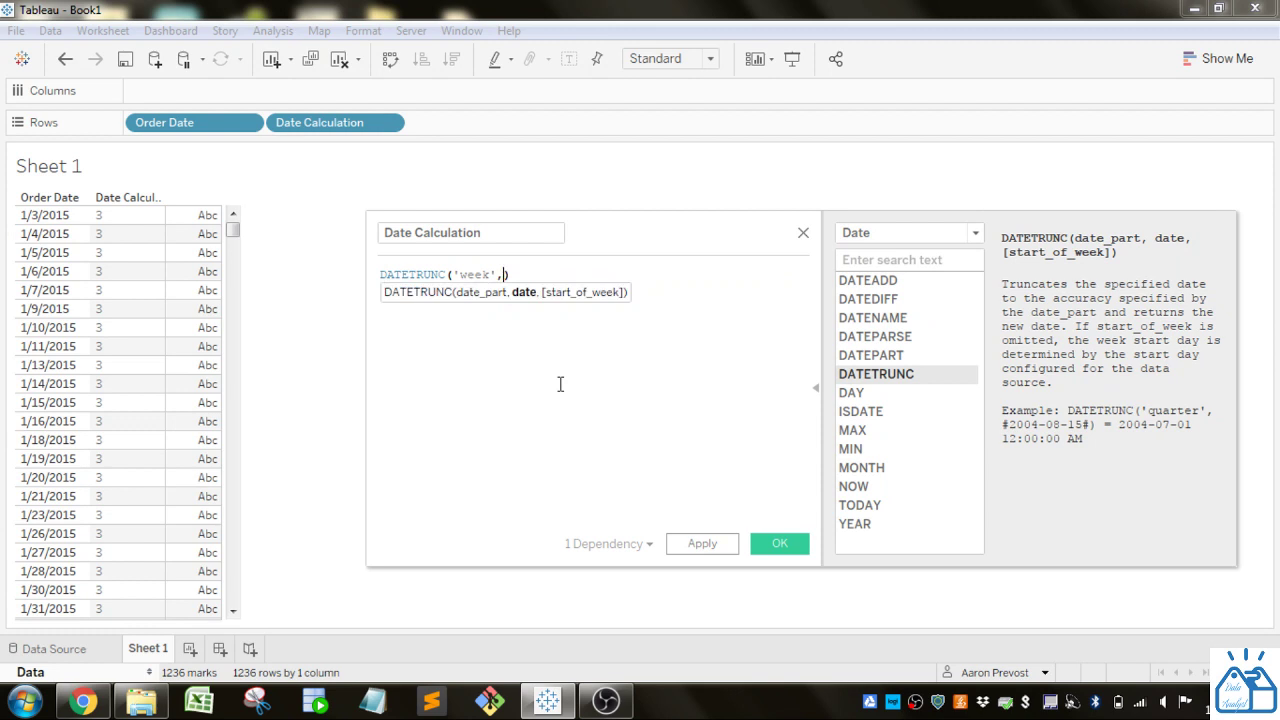
{"action": "type", "text": "order date"}
{"action": "key", "text": "Return"}
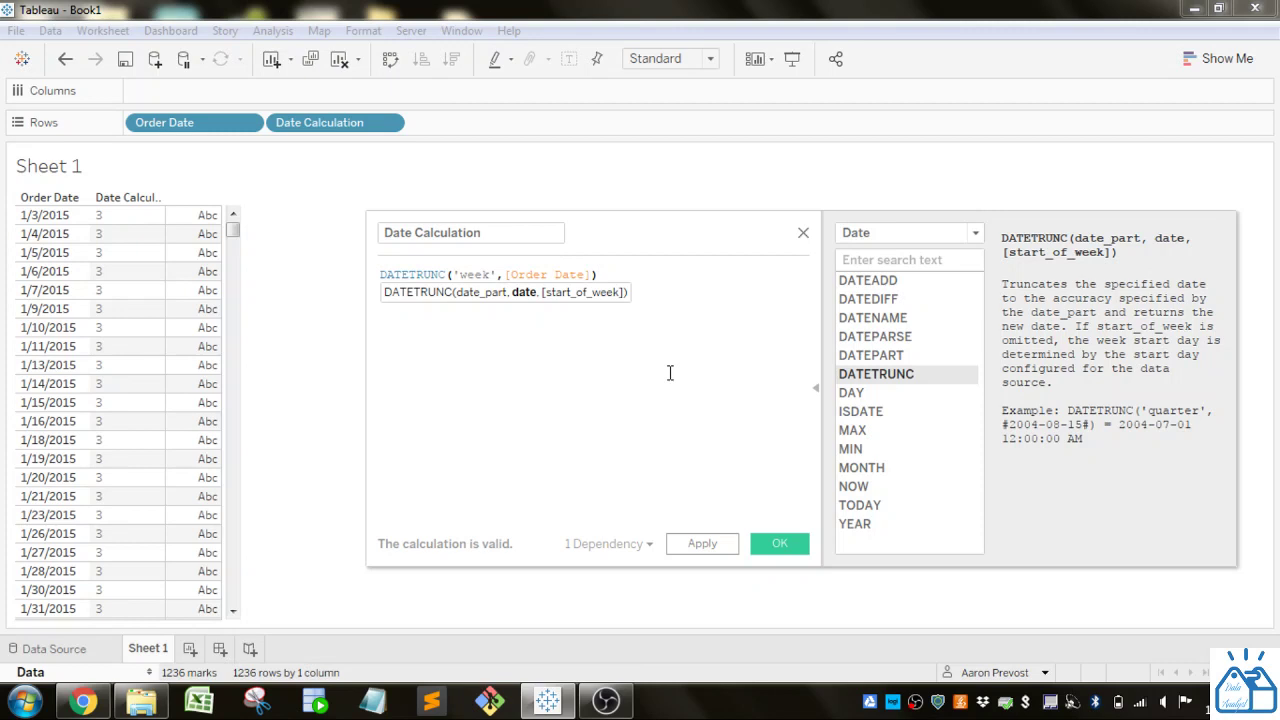
{"action": "left_click", "coordinate": [704, 550]}
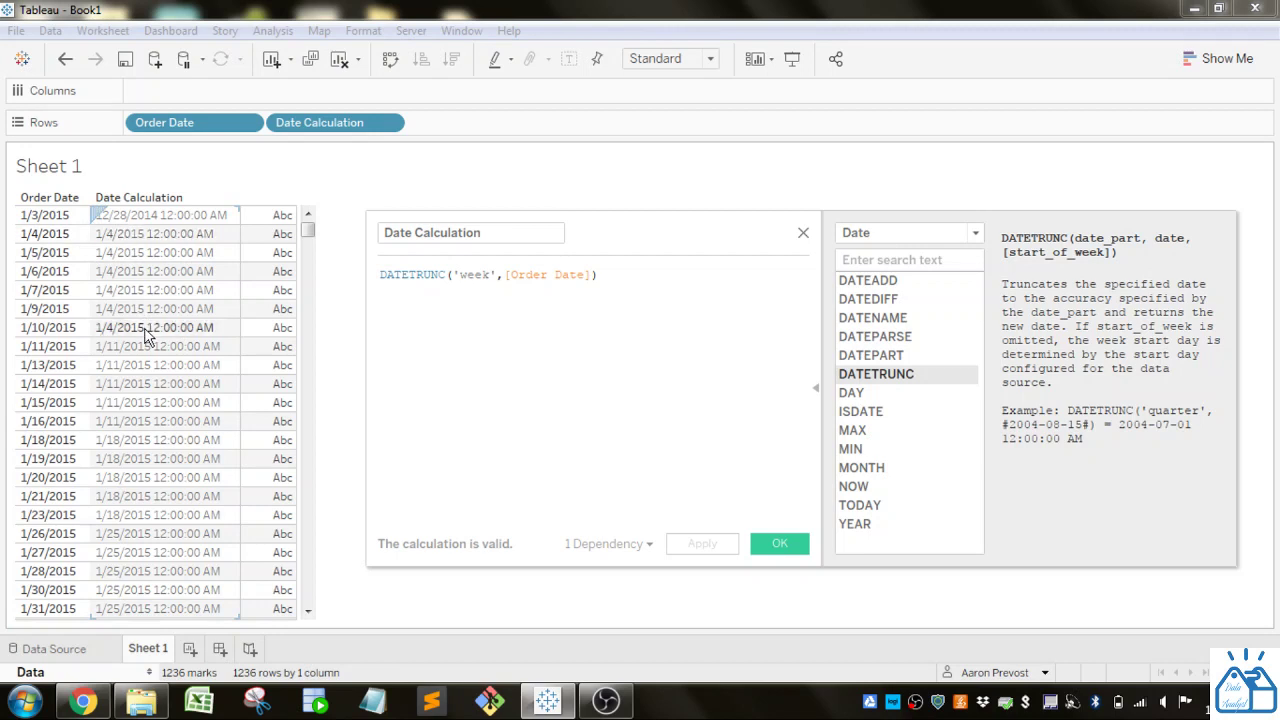
Step: Change the date part to 'month', apply it, and scroll to check month-start dates
{"action": "left_click", "coordinate": [490, 275]}
{"action": "left_click_drag", "start_coordinate": [490, 275], "coordinate": [458, 276]}
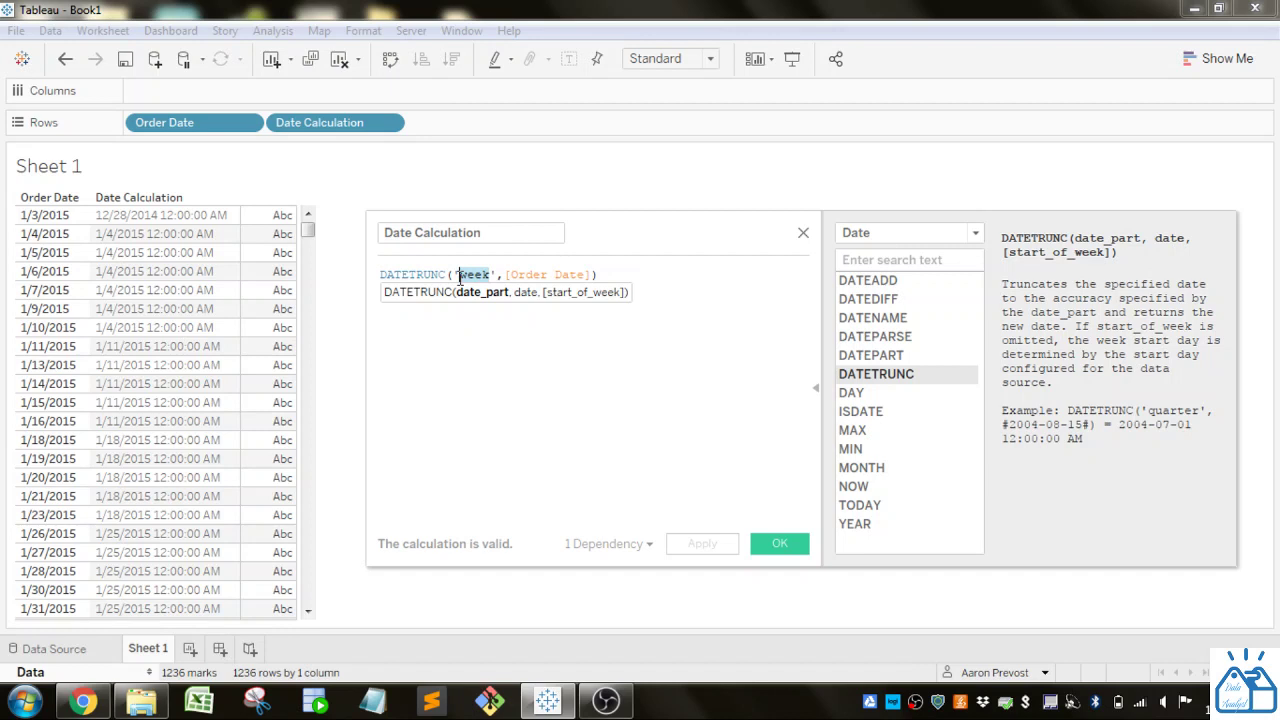
{"action": "type", "text": "month"}
{"action": "left_click", "coordinate": [716, 543]}
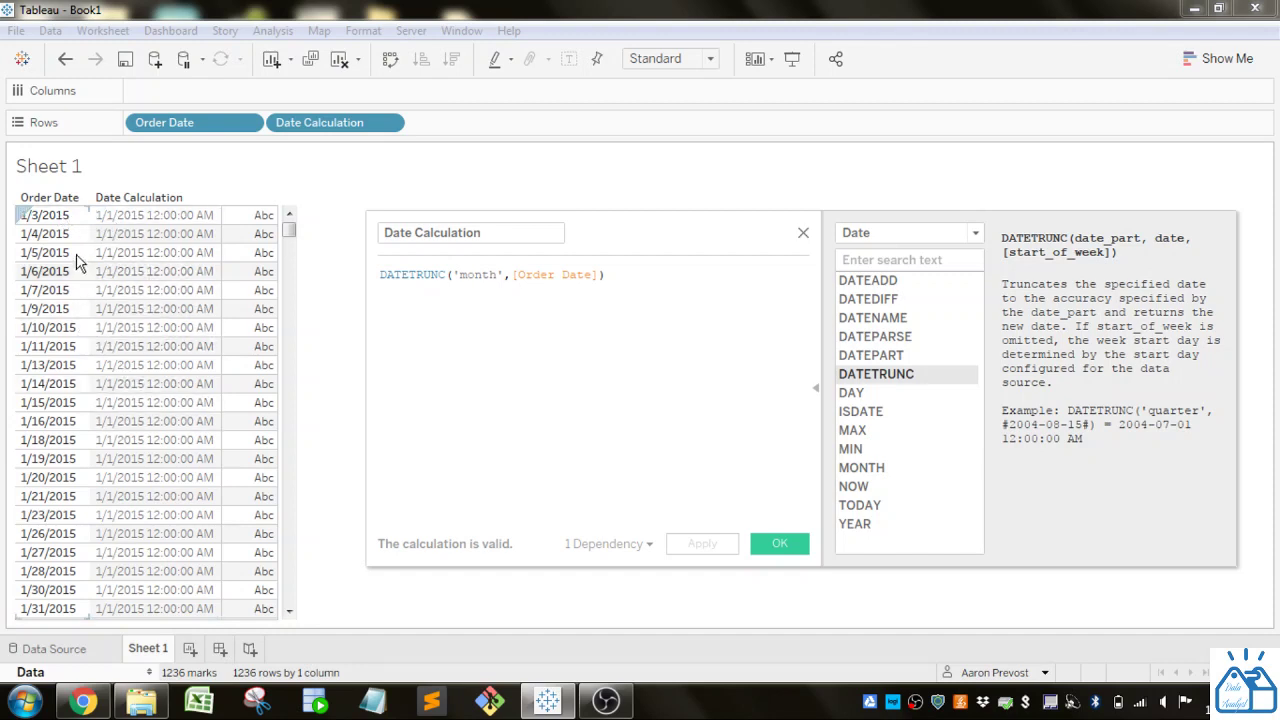
{"action": "scroll", "coordinate": [130, 533], "scroll_direction": "down", "scroll_amount": 1}
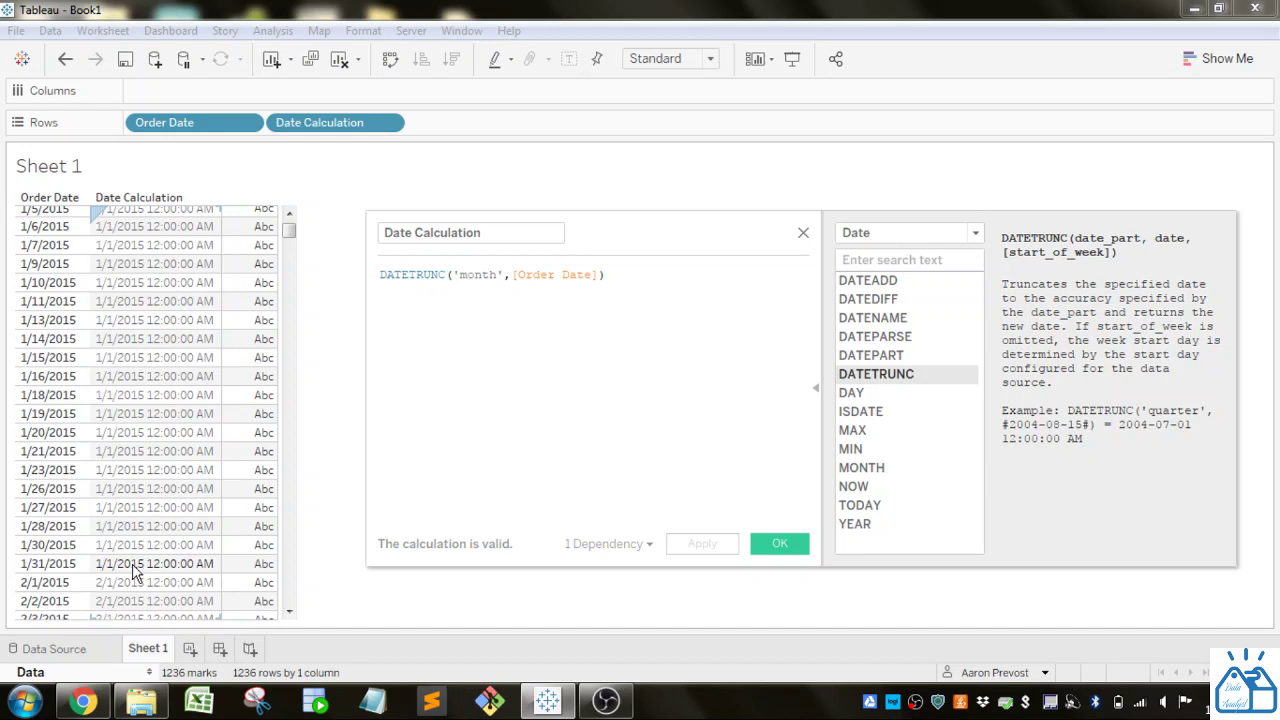
{"action": "scroll", "coordinate": [110, 593], "scroll_direction": "down", "scroll_amount": 2}
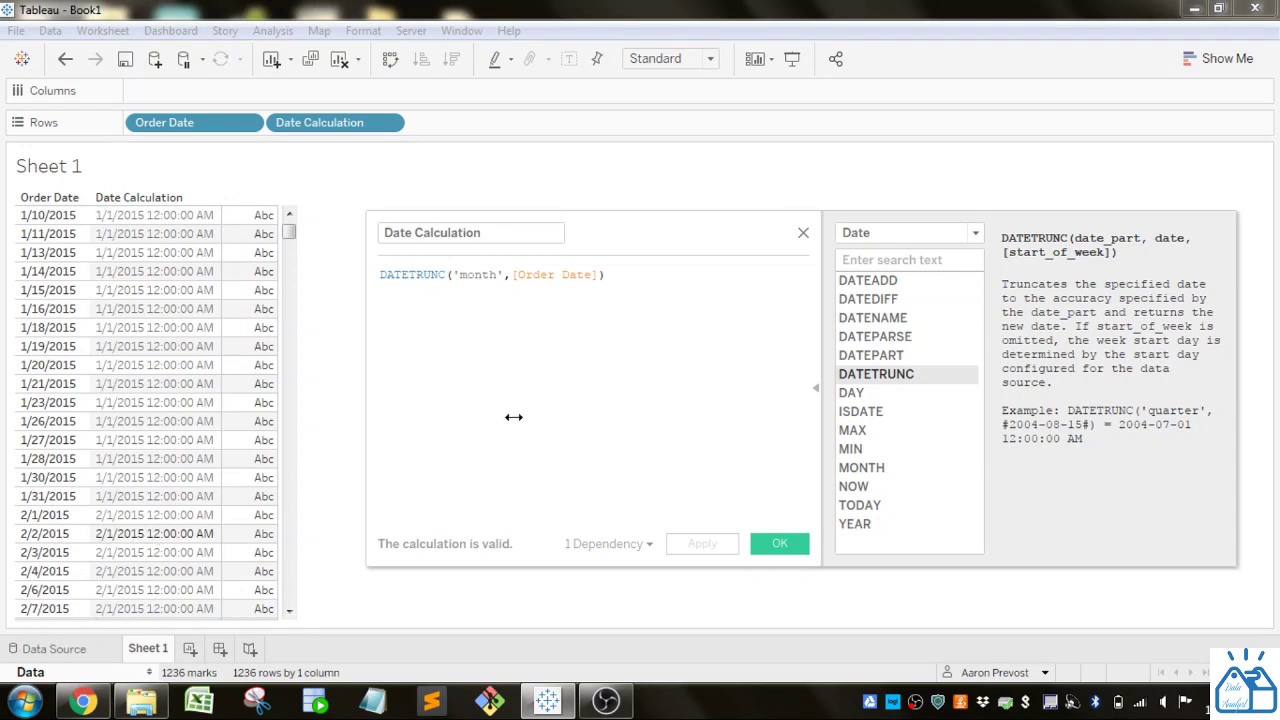
Step: Change the date part to 'quarter', apply it, and scroll to see 4/1/2015 and 7/1/2015
{"action": "left_click", "coordinate": [491, 274]}
{"action": "double_click", "coordinate": [491, 274]}
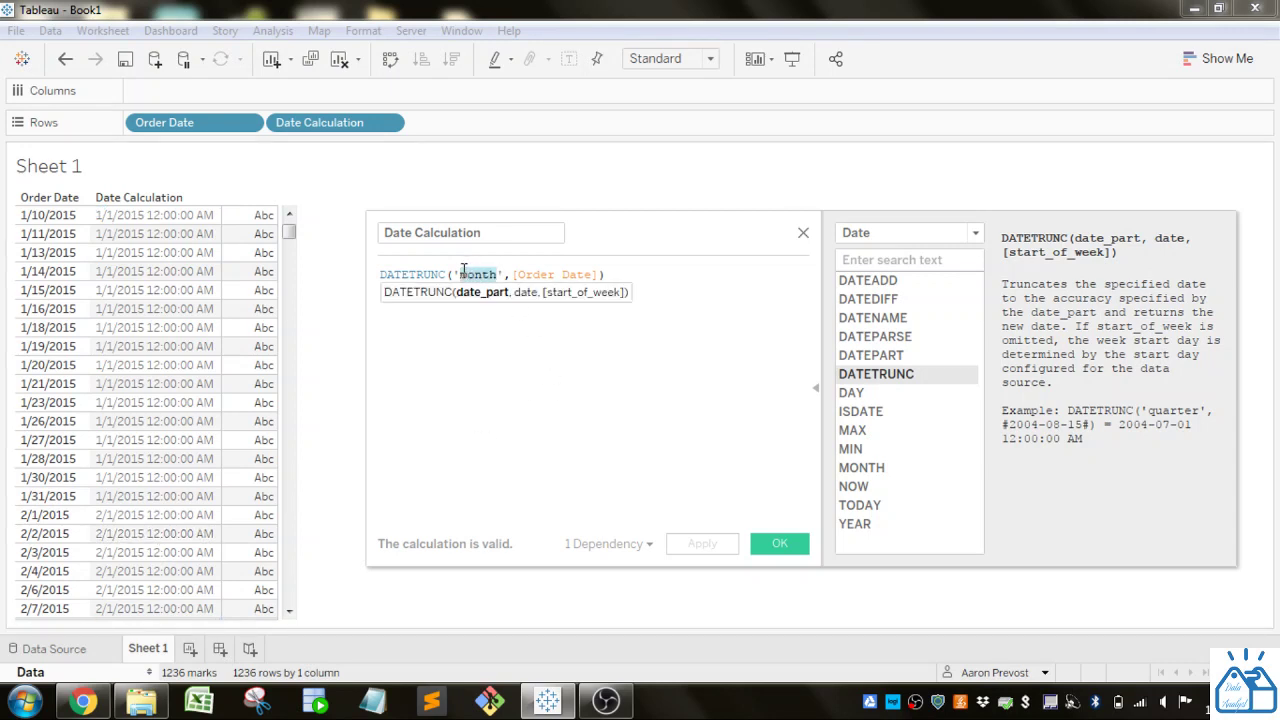
{"action": "type", "text": "quarter"}
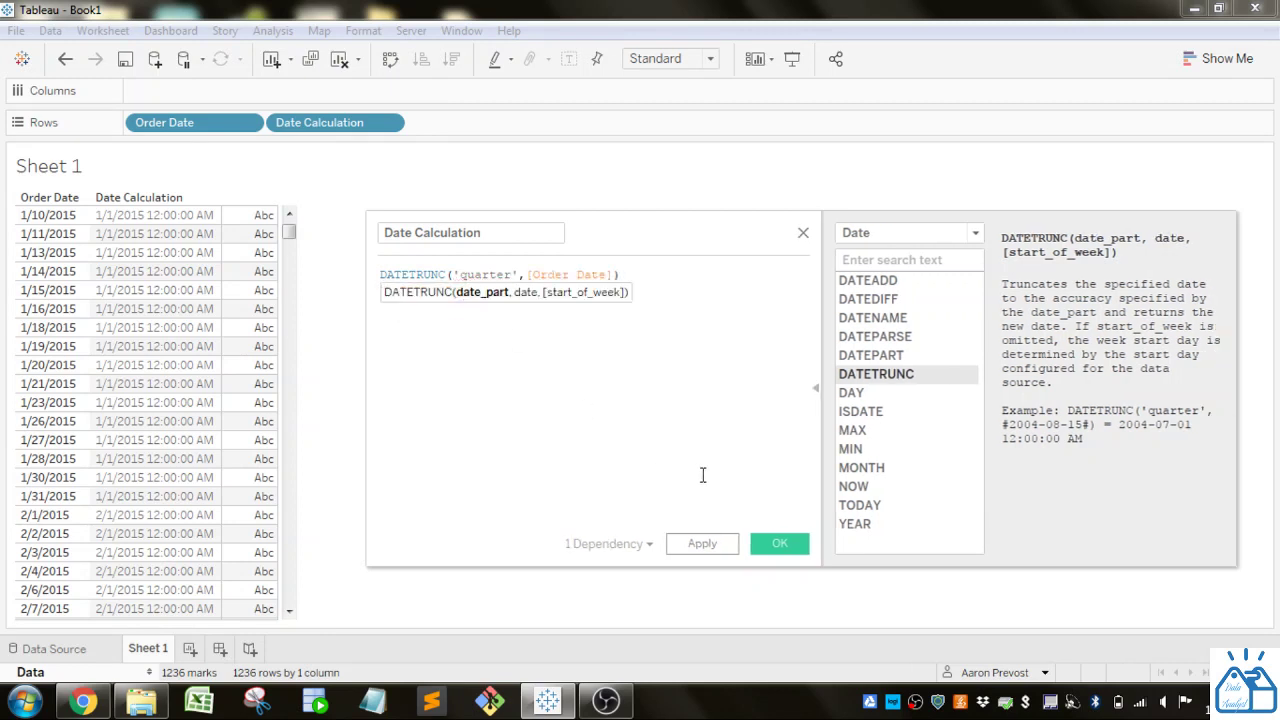
{"action": "left_click", "coordinate": [728, 546]}
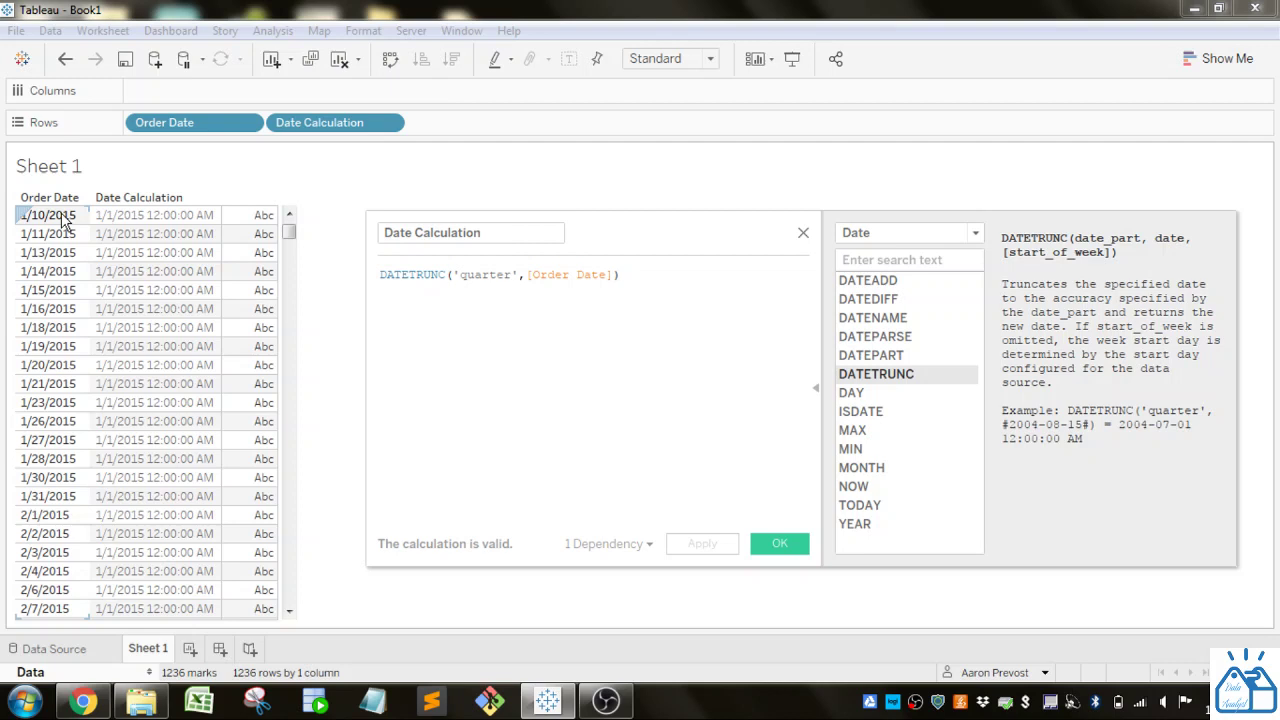
{"action": "scroll", "coordinate": [113, 222], "scroll_direction": "up", "scroll_amount": 2}
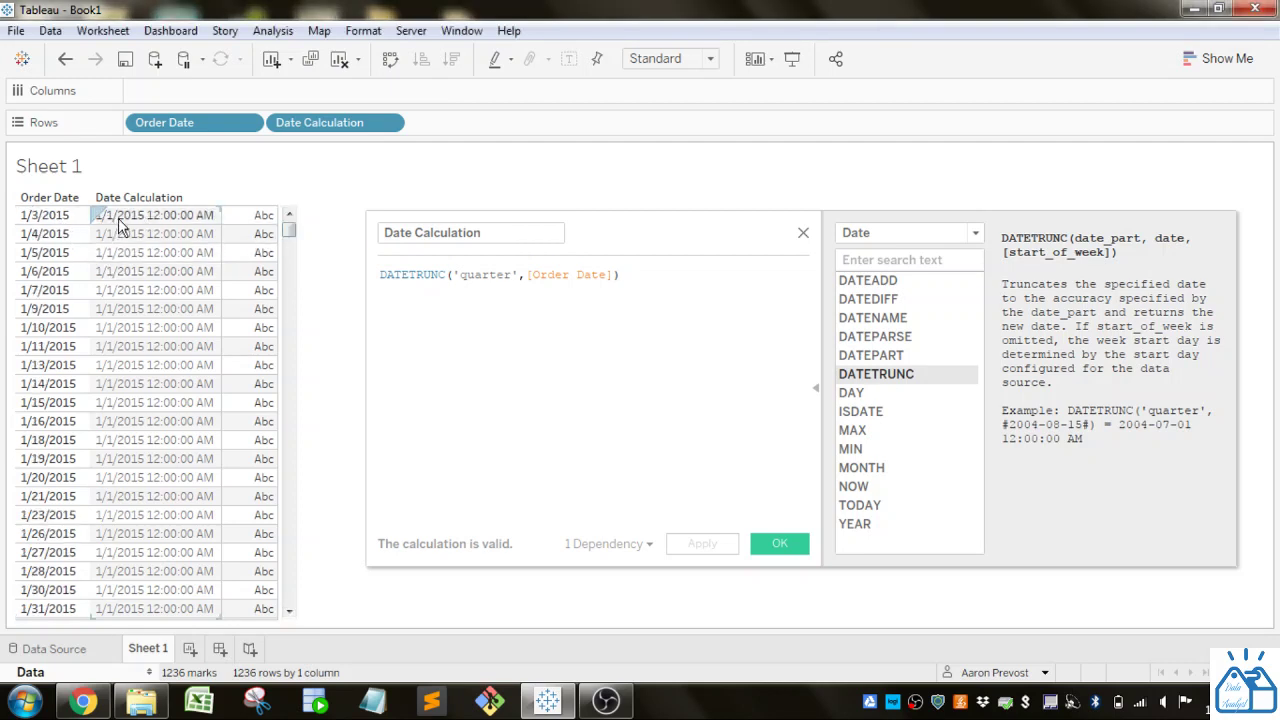
{"action": "left_click_drag", "start_coordinate": [289, 232], "coordinate": [297, 278]}
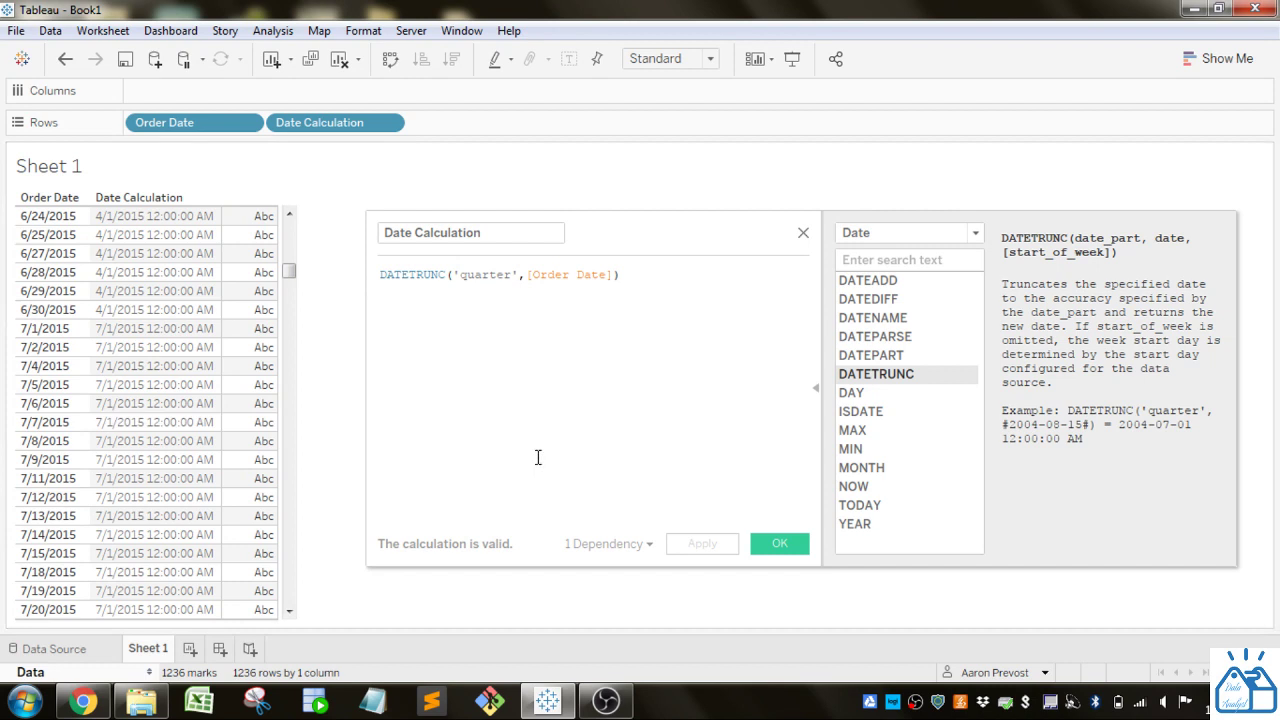
{"action": "left_click", "coordinate": [865, 396]}
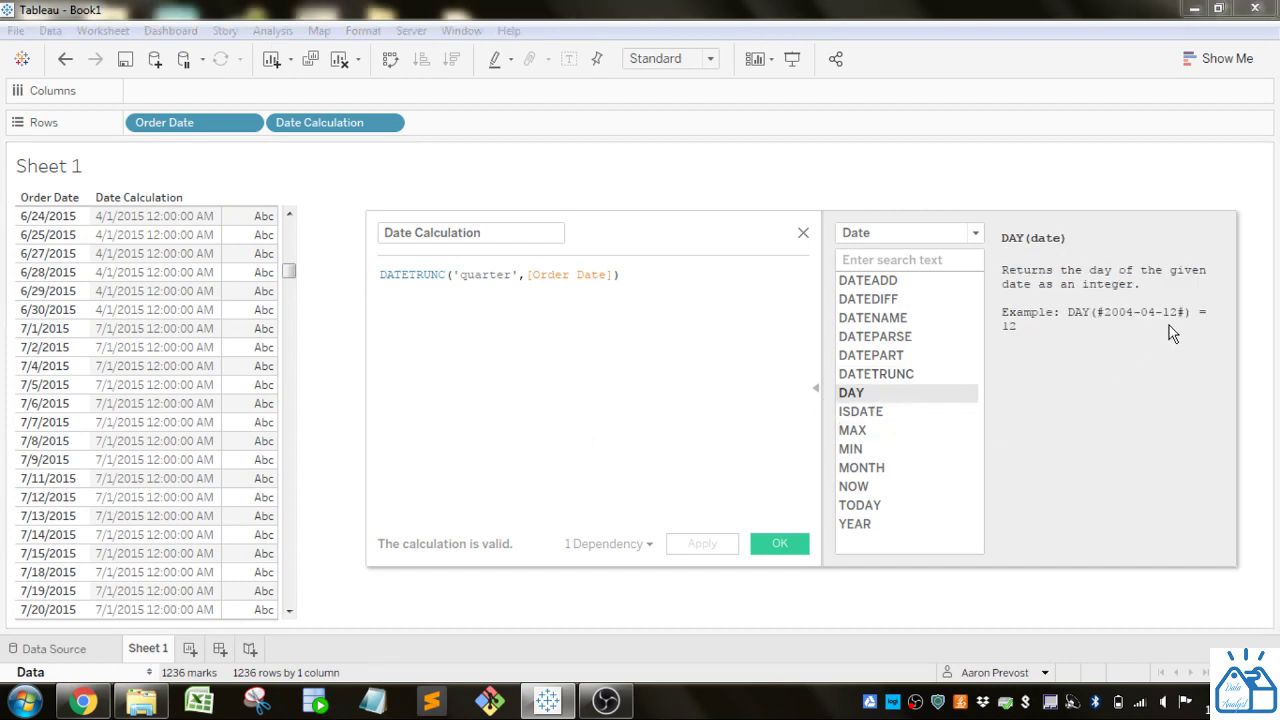
{"action": "left_click", "coordinate": [876, 418]}
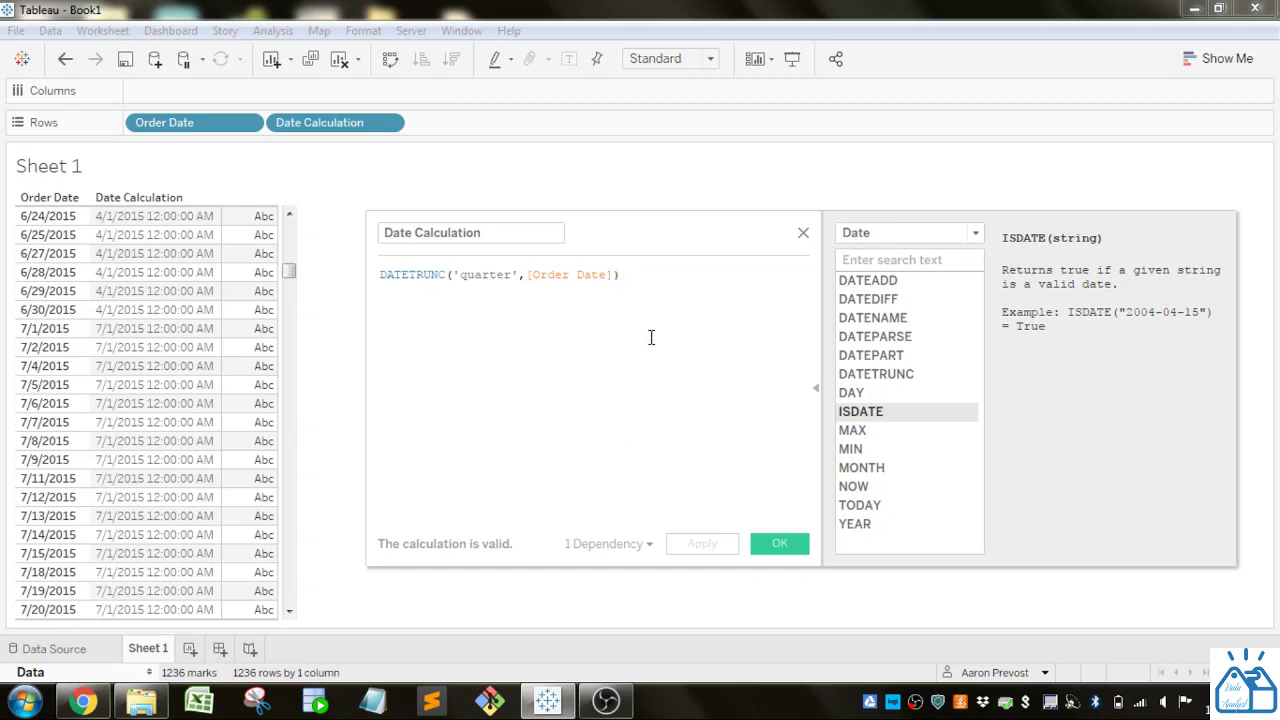
{"action": "left_click", "coordinate": [891, 432]}
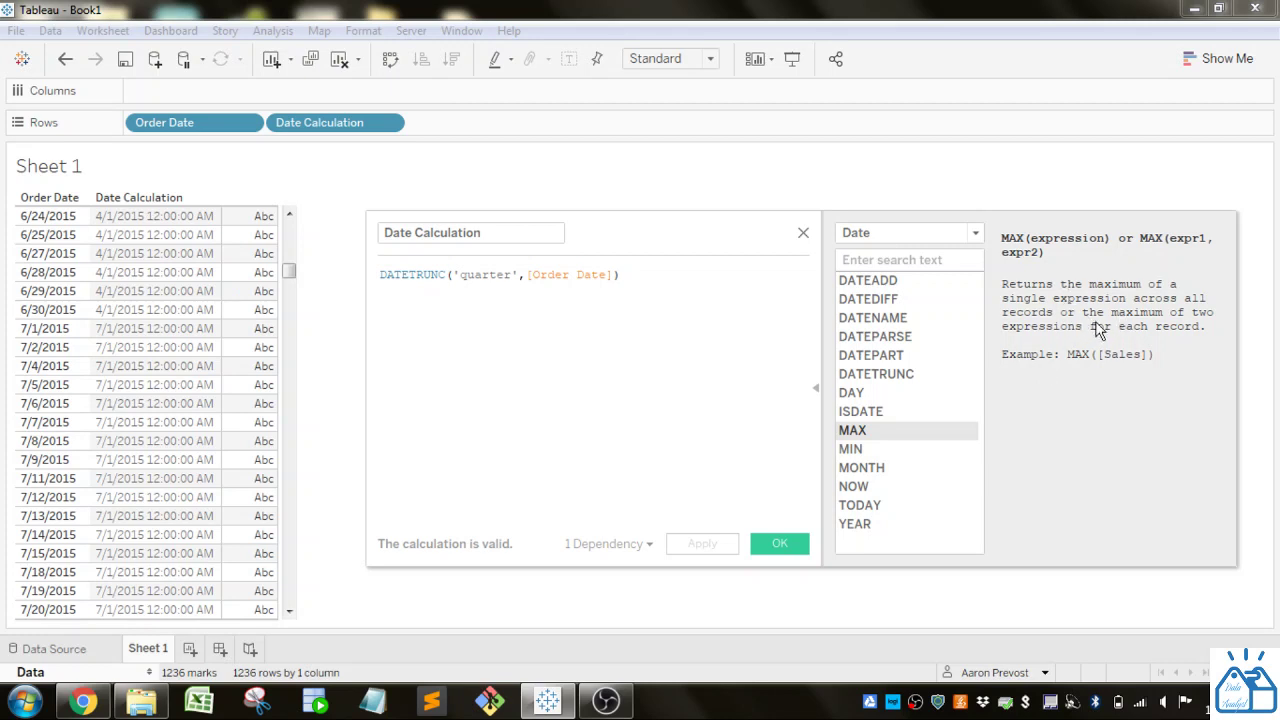
{"action": "left_click", "coordinate": [882, 447]}
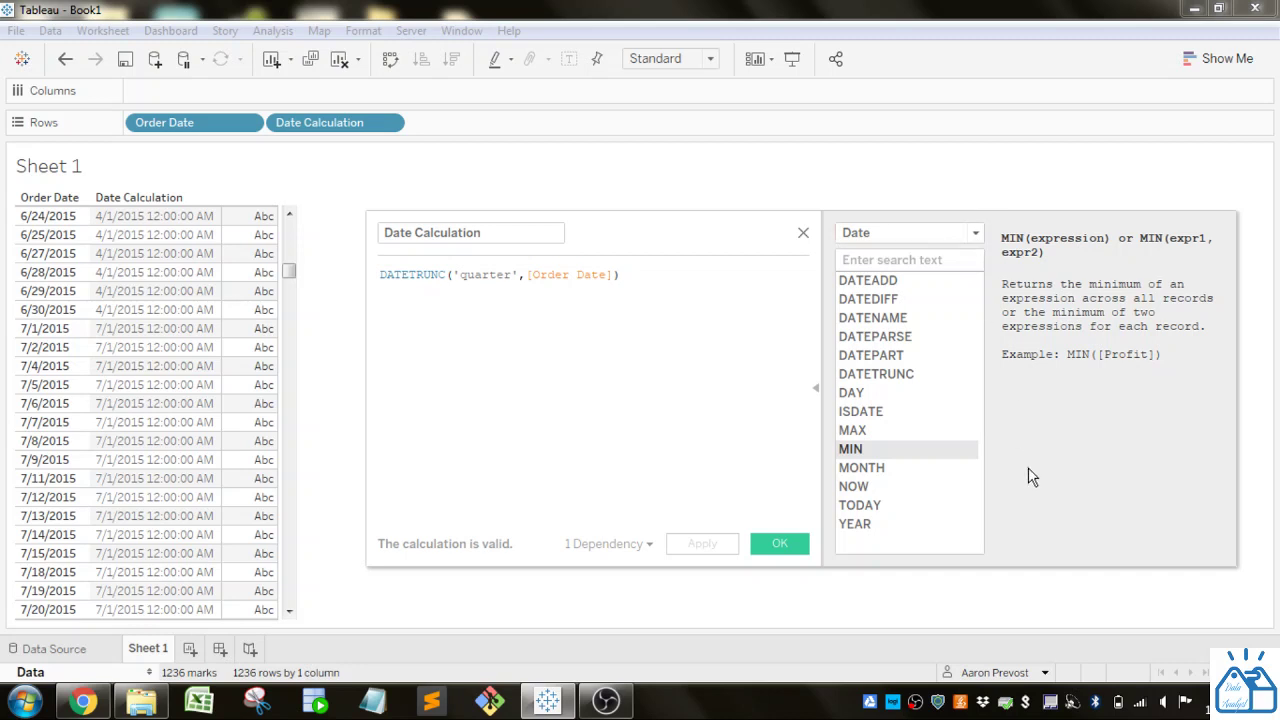
{"action": "left_click", "coordinate": [891, 469]}
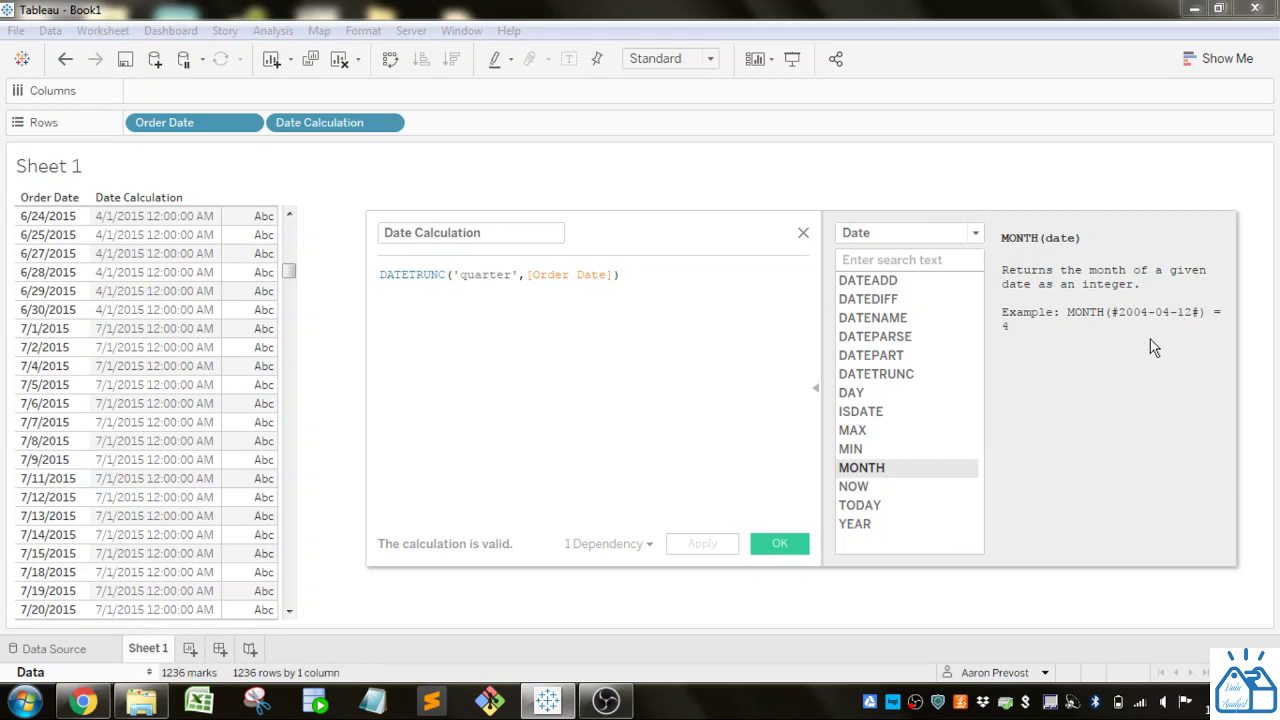
{"action": "left_click", "coordinate": [867, 492]}
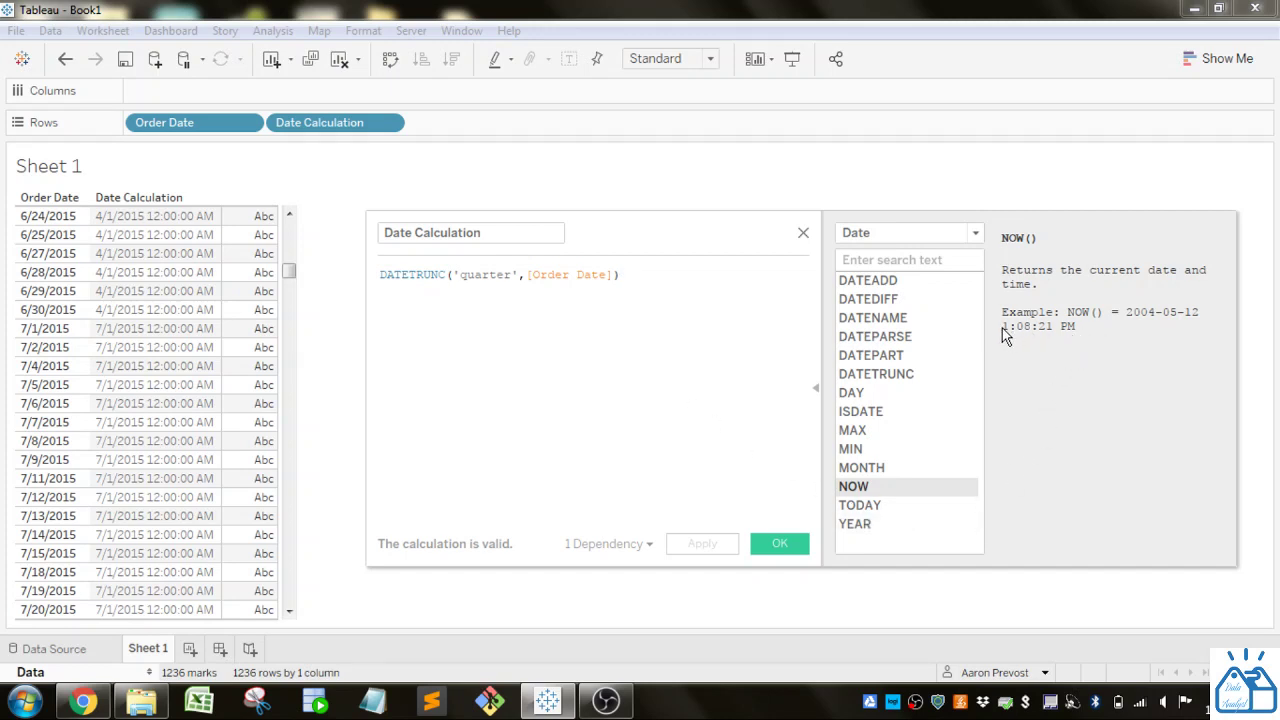
{"action": "left_click", "coordinate": [876, 505]}
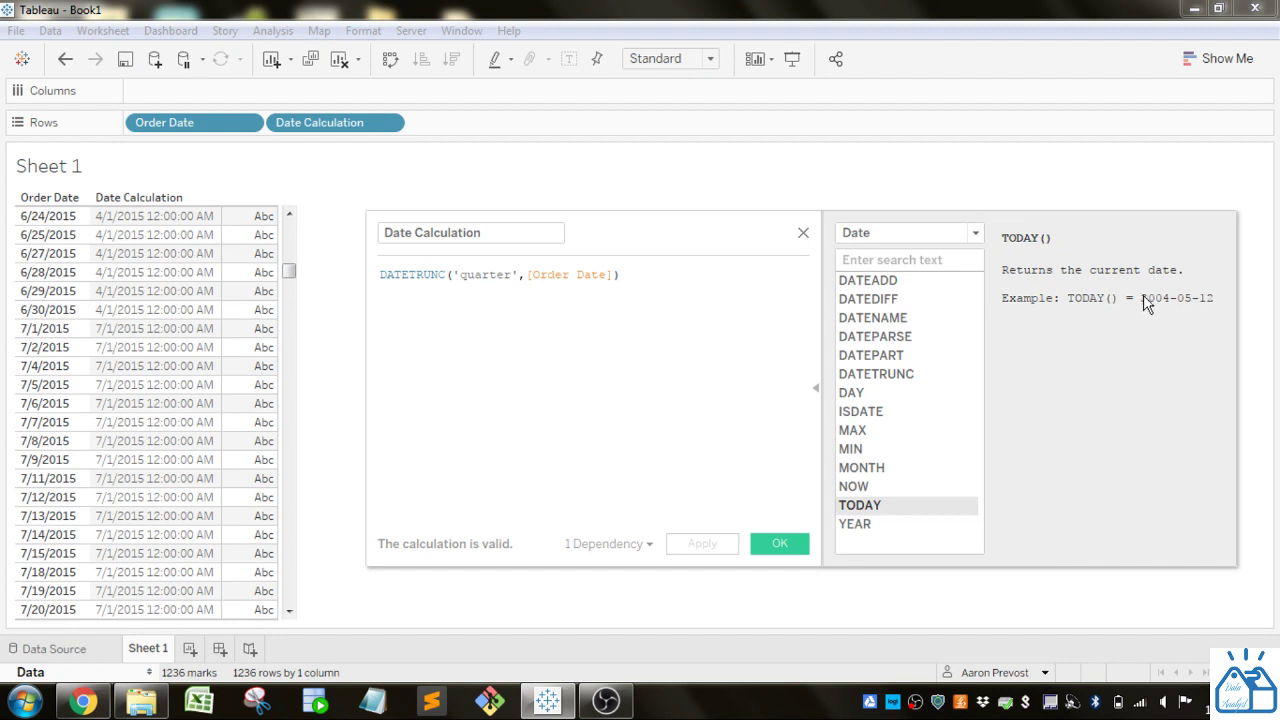
{"action": "left_click", "coordinate": [884, 490]}
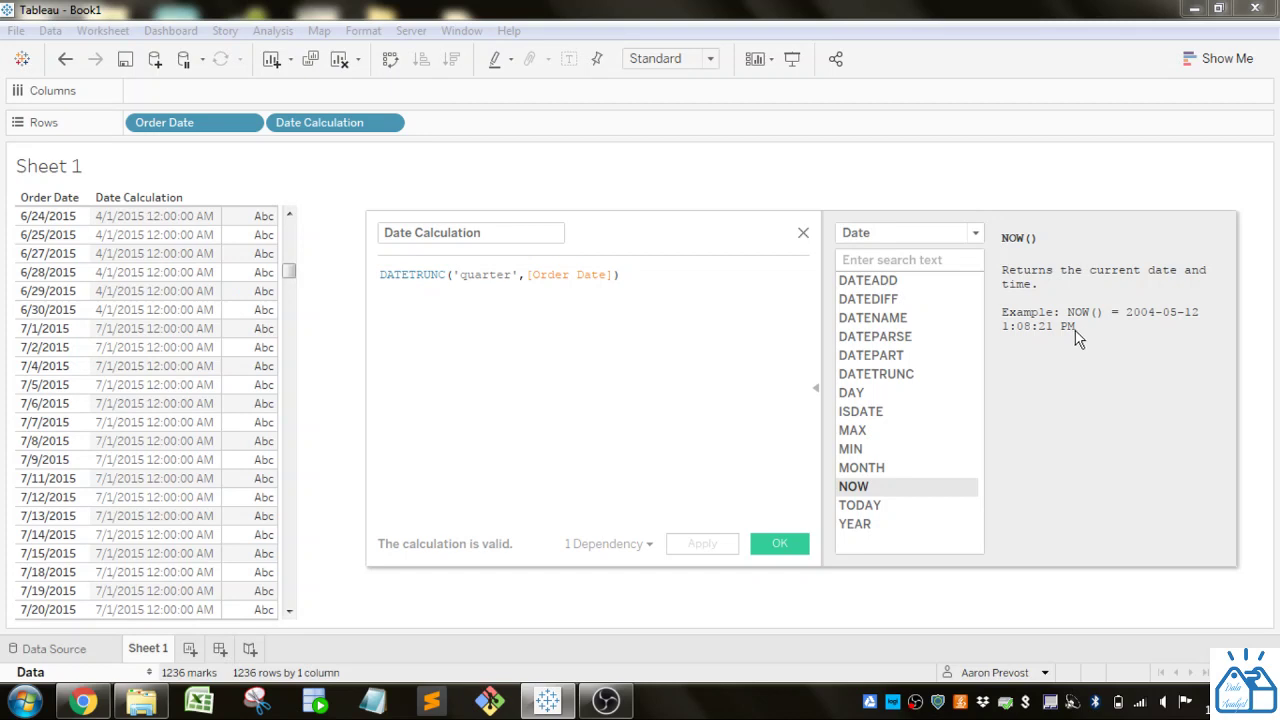
{"action": "left_click", "coordinate": [865, 510]}
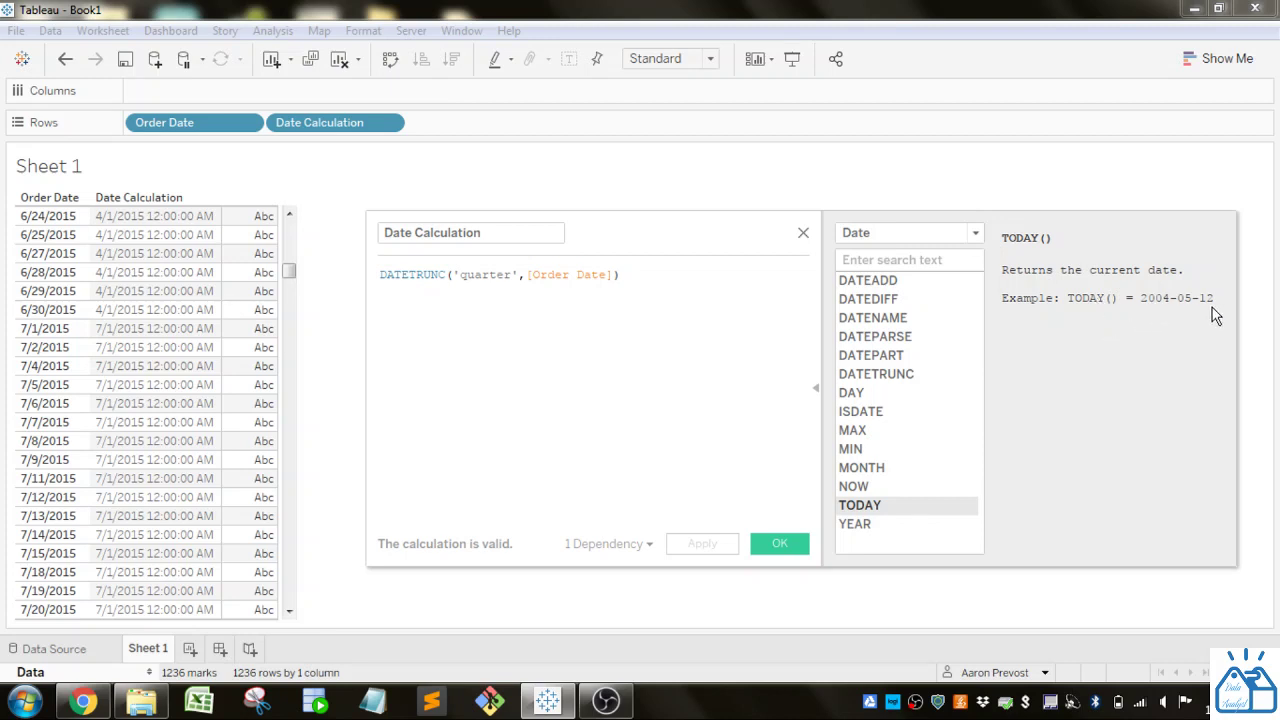
{"action": "left_click", "coordinate": [852, 524]}
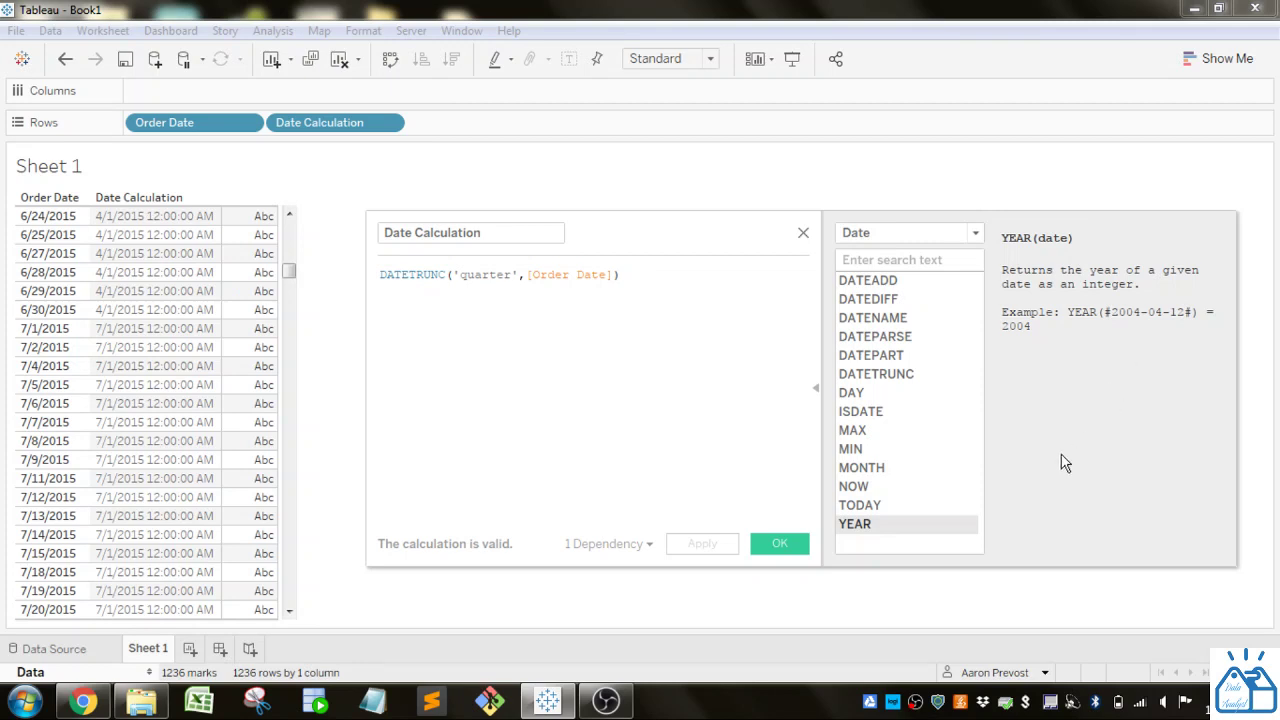
{"action": "left_click", "coordinate": [900, 378]}
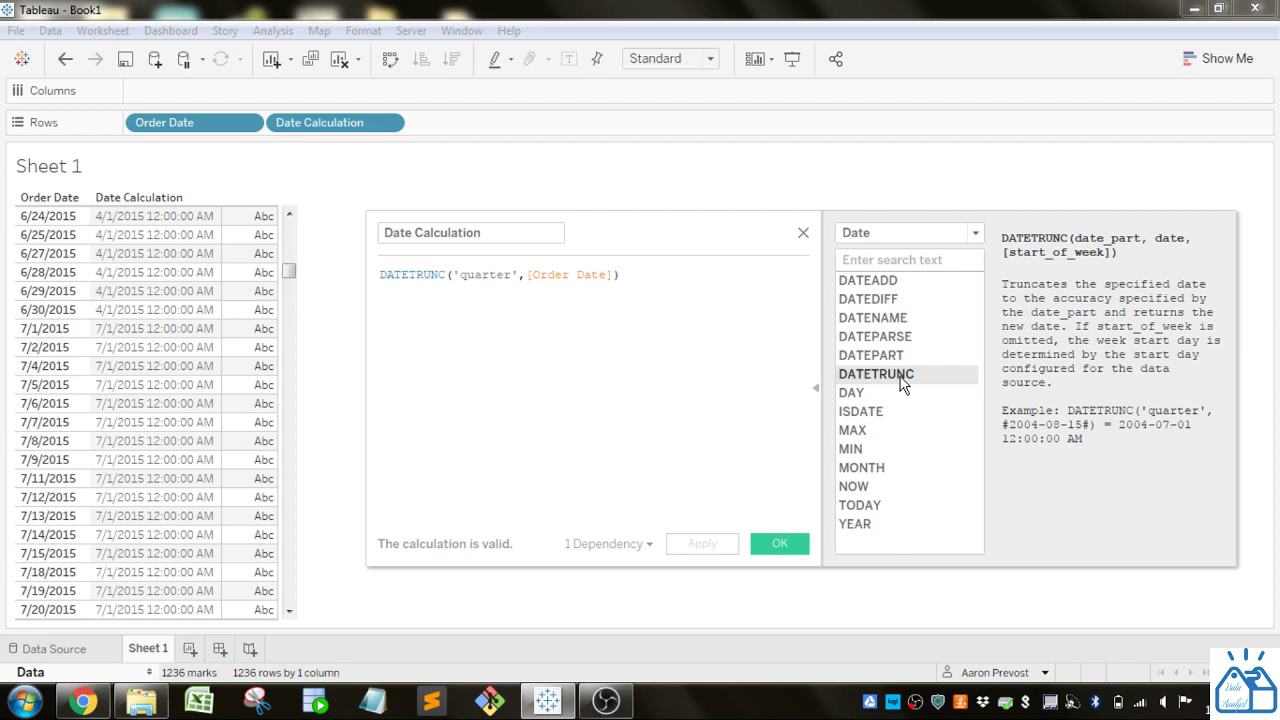
{"action": "left_click", "coordinate": [899, 299]}
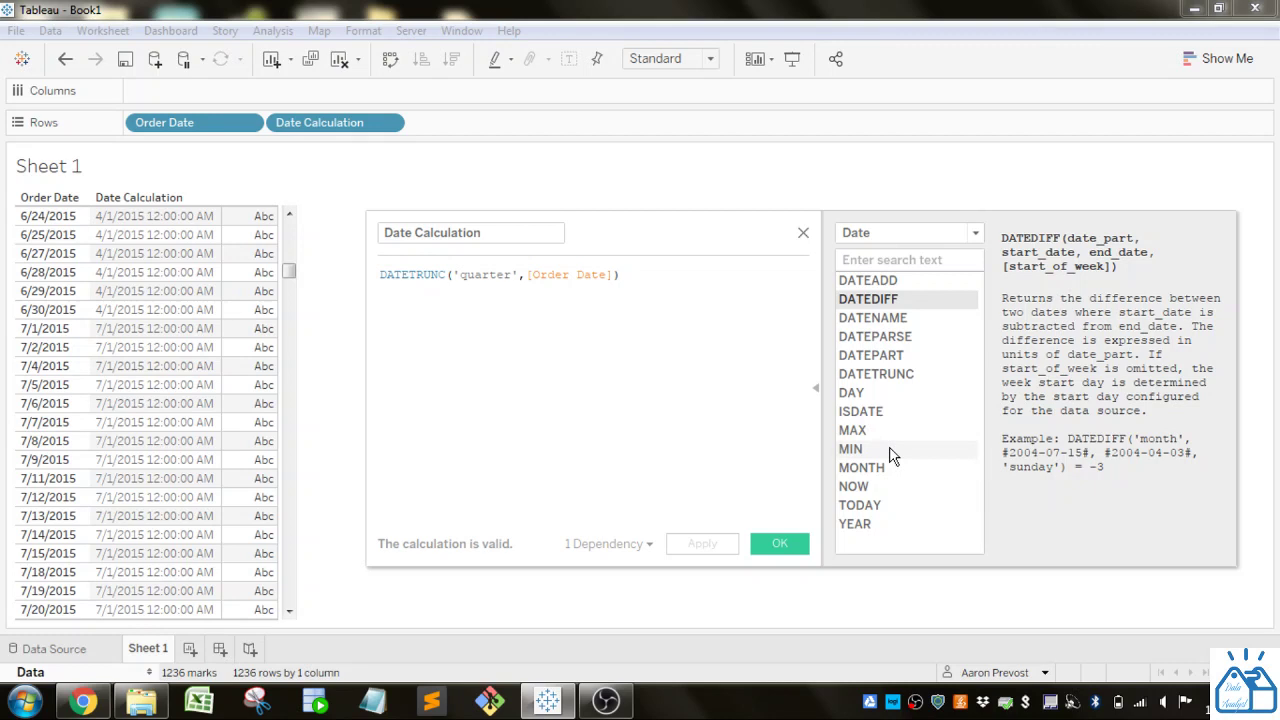
{"action": "left_click", "coordinate": [881, 508]}
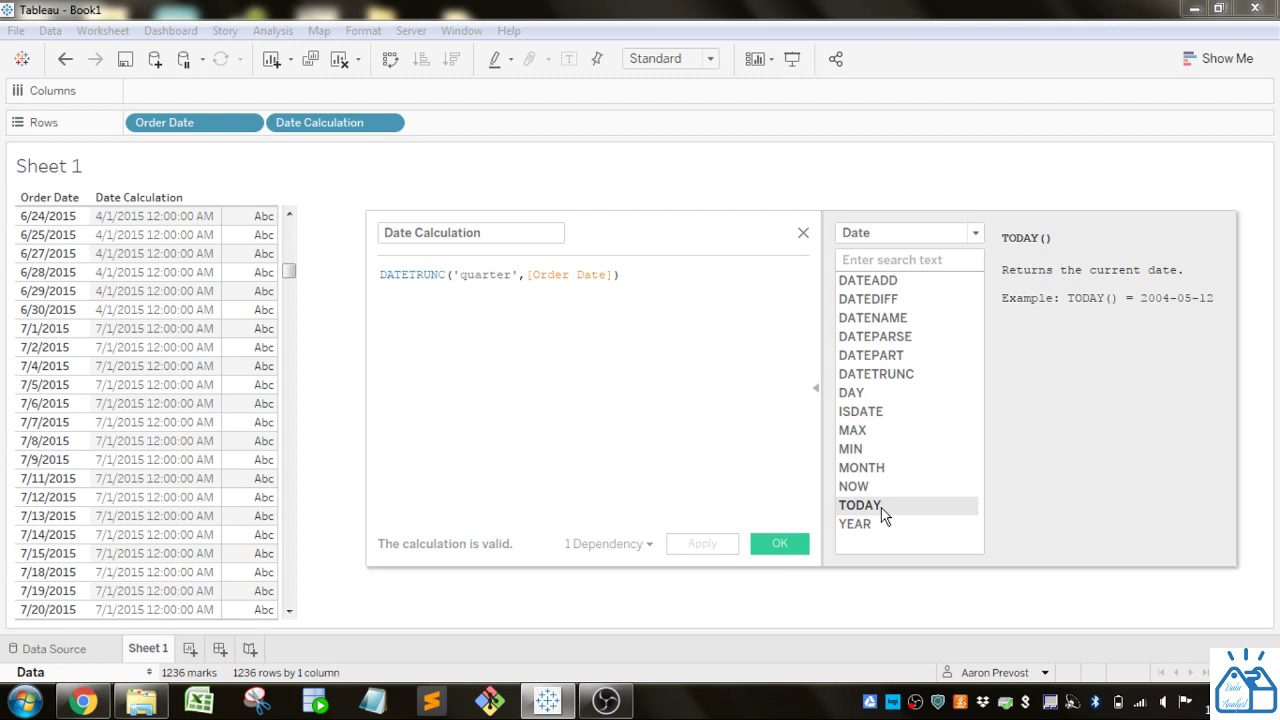